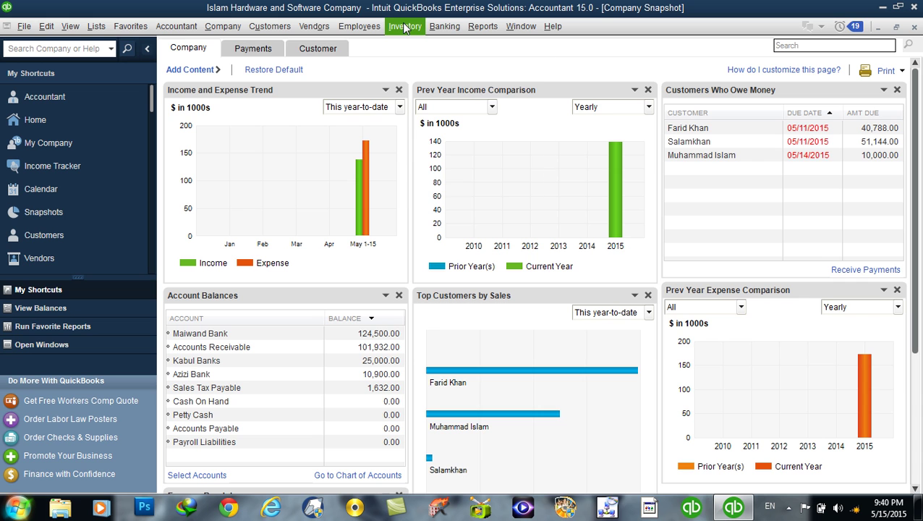
# Open the Customer Center and compare the first two customers' records and balances.
pyautogui.click(317, 29)
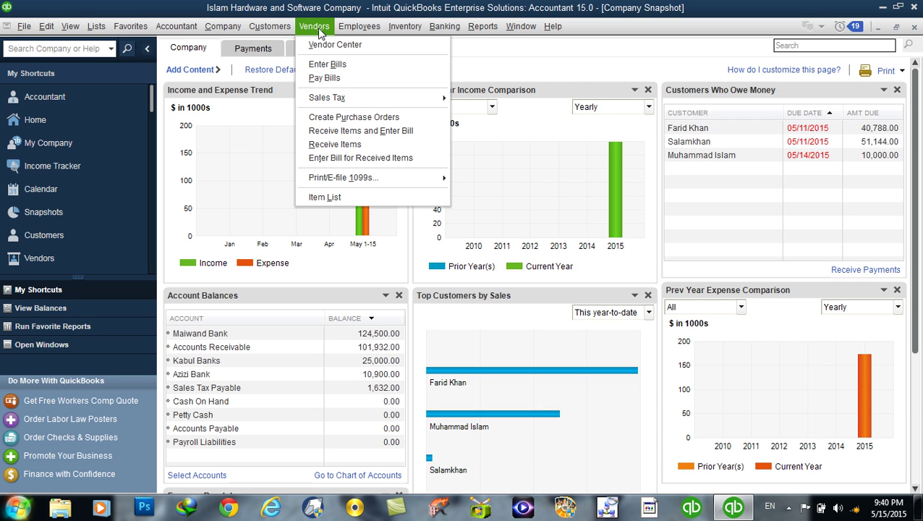
pyautogui.moveTo(270, 32)
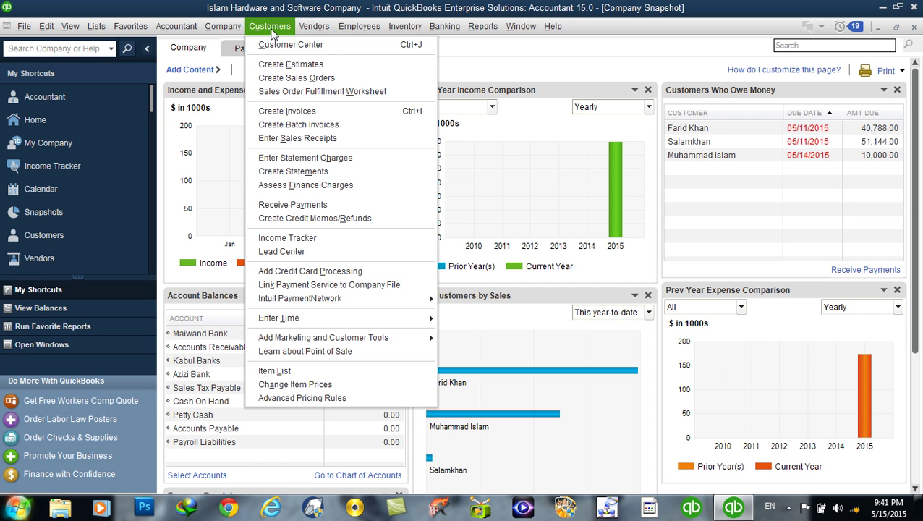
pyautogui.click(275, 45)
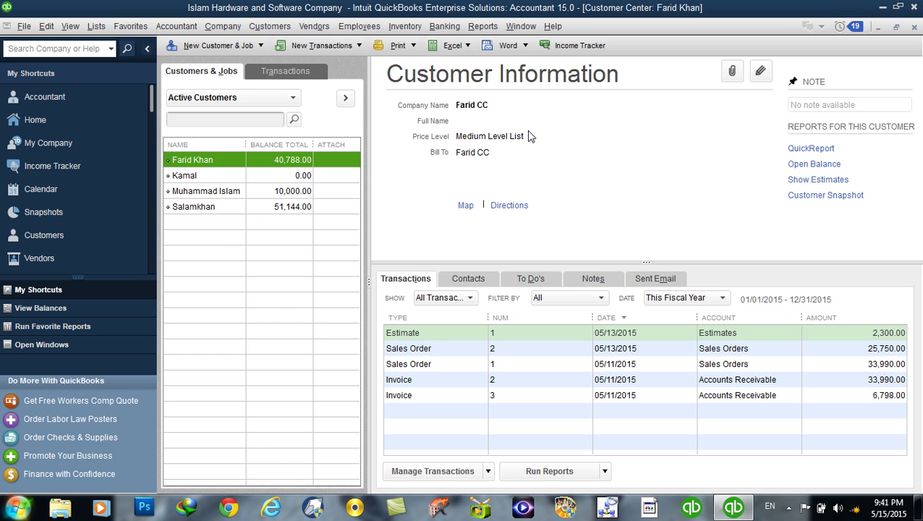
pyautogui.click(192, 176)
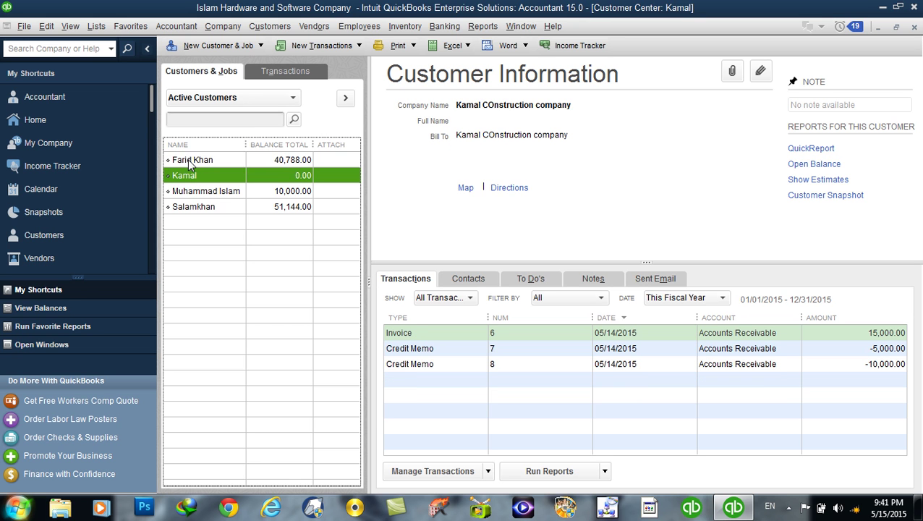
pyautogui.click(188, 159)
pyautogui.click(288, 159)
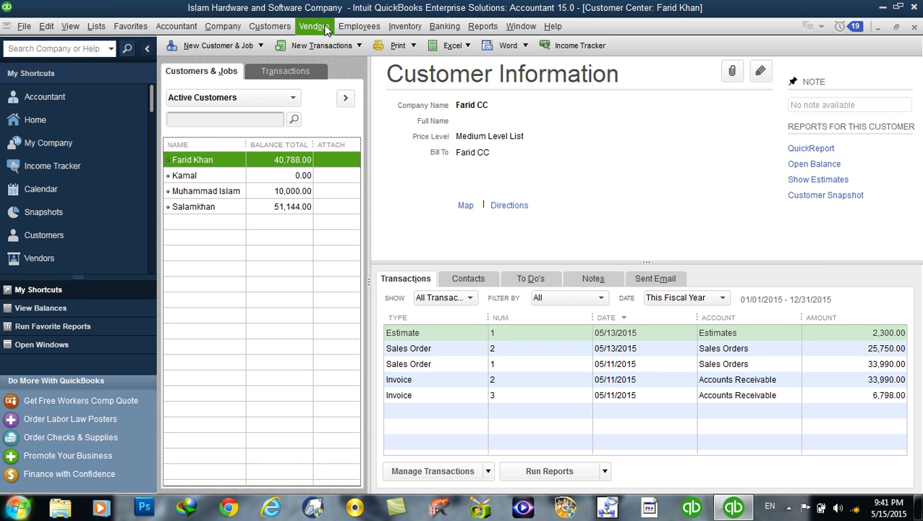
pyautogui.click(286, 180)
pyautogui.click(283, 162)
# Examine the estimate, sales order and invoices in the first customer's transaction list.
pyautogui.click(413, 333)
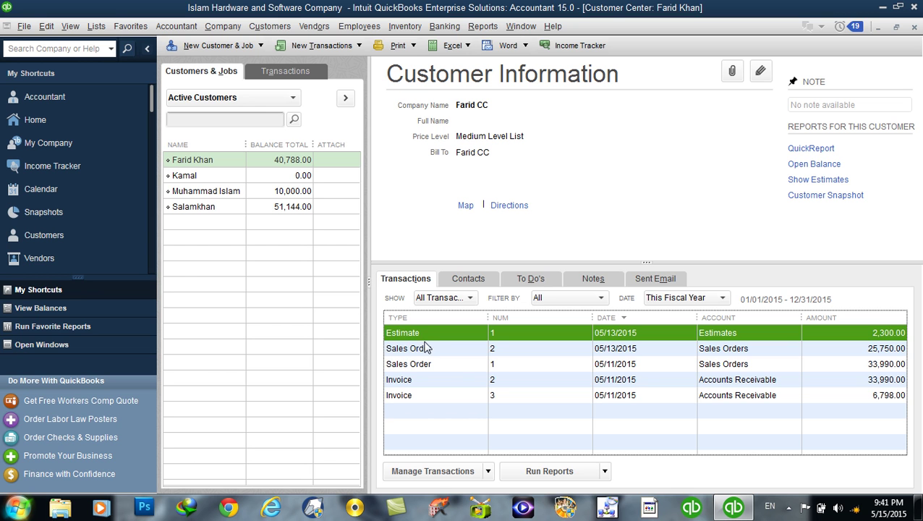
pyautogui.click(426, 348)
pyautogui.click(409, 380)
pyautogui.click(410, 395)
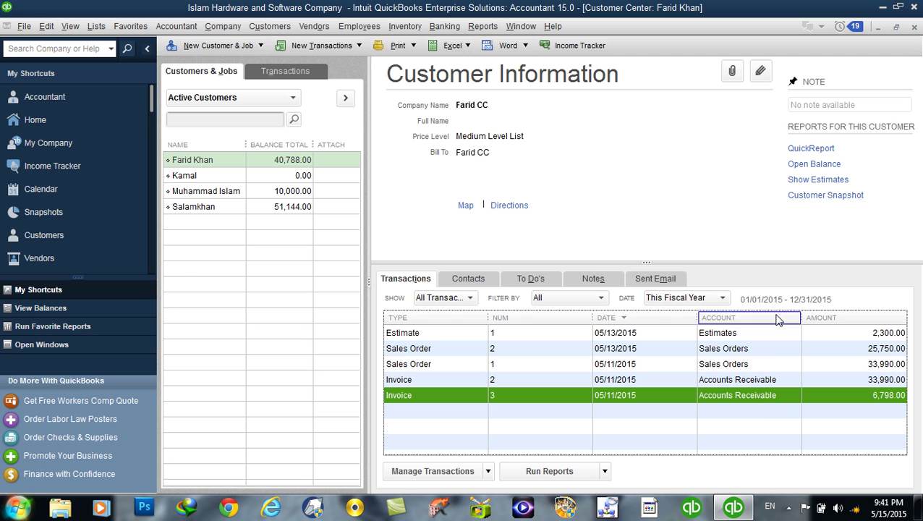
# Start a new estimate and assign it to the second customer in the customer list, the construction company.
pyautogui.click(277, 29)
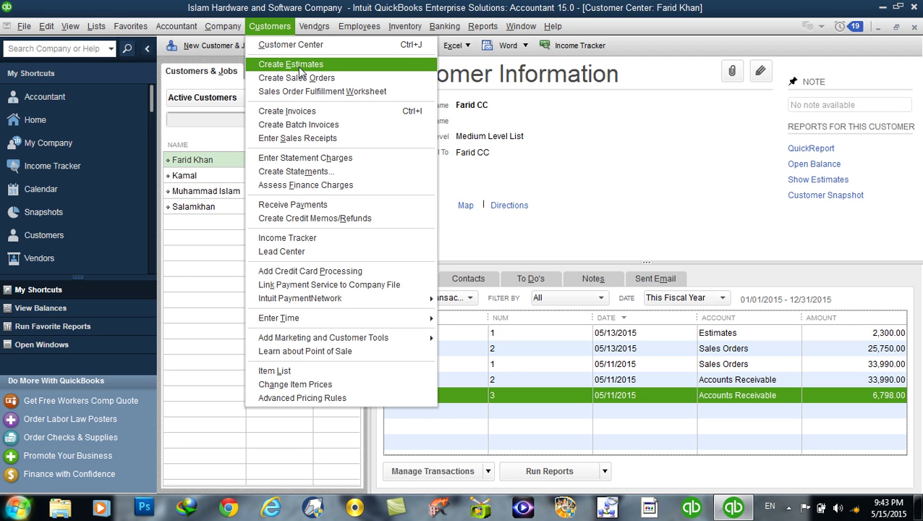
pyautogui.click(299, 67)
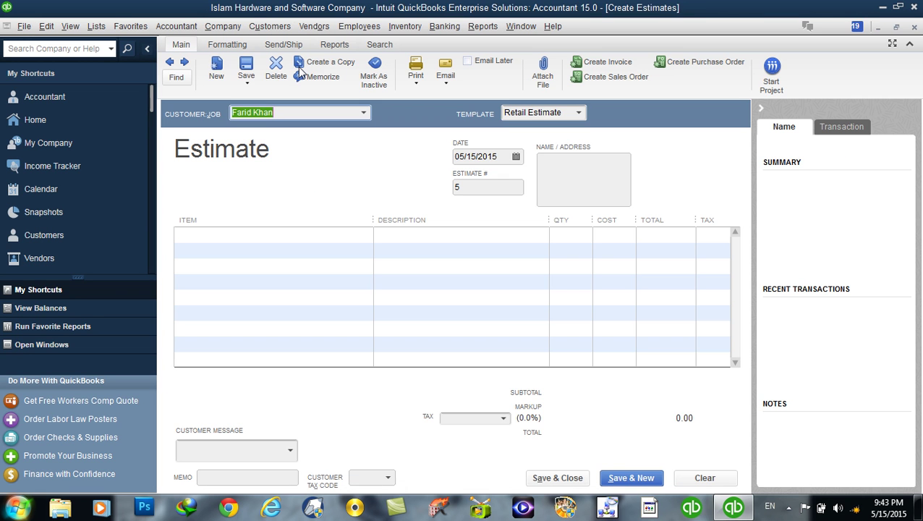
pyautogui.press('End')
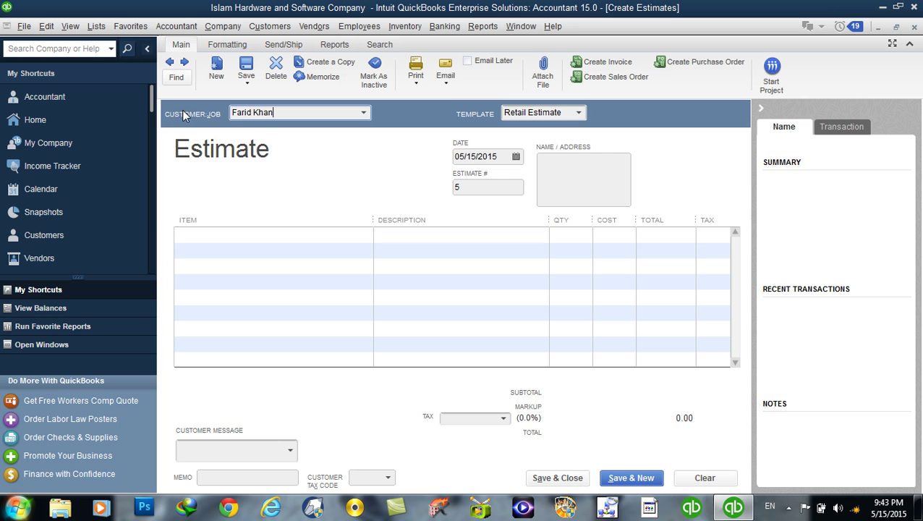
pyautogui.click(364, 114)
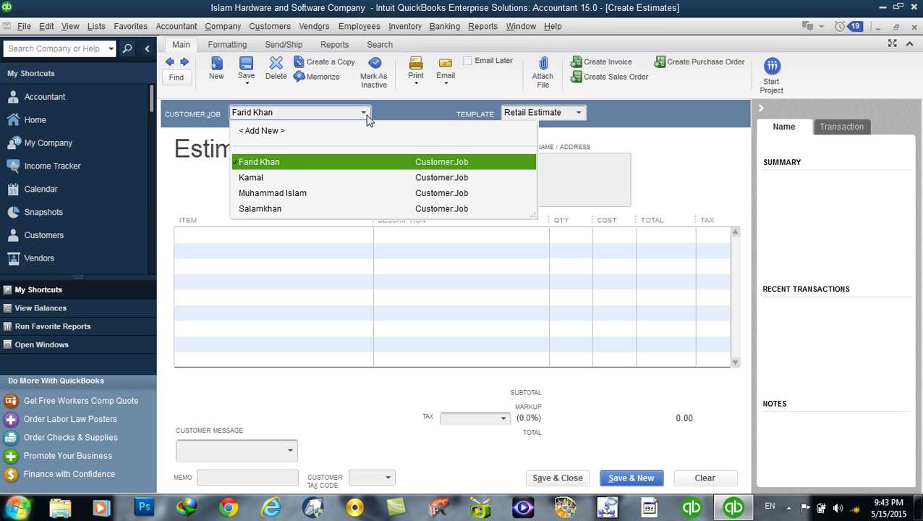
pyautogui.click(364, 114)
pyautogui.click(365, 114)
pyautogui.click(284, 179)
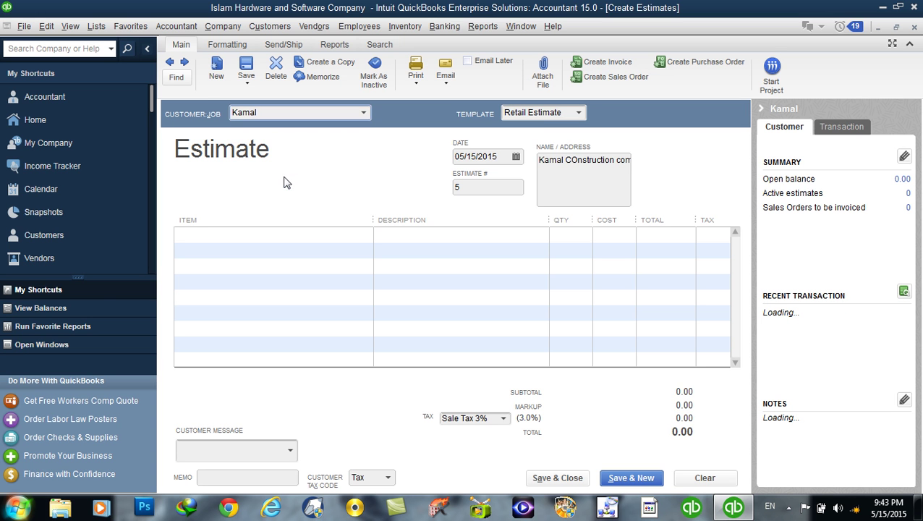
# Check the construction company's record in the Customer Center, closing the center to return to the estimate.
pyautogui.click(44, 235)
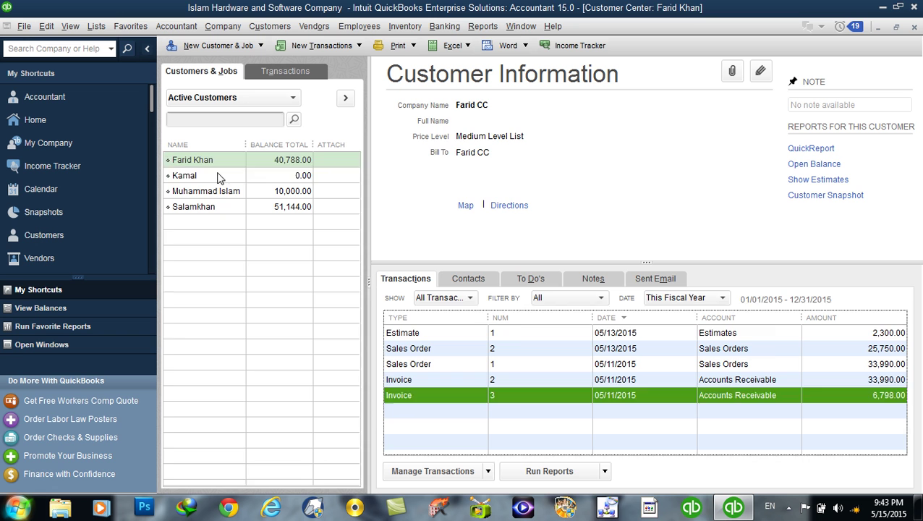
pyautogui.click(219, 177)
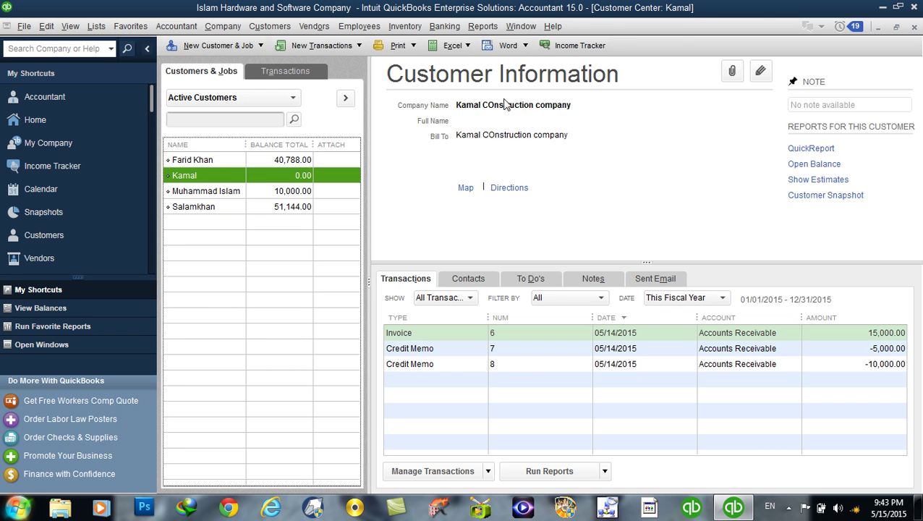
pyautogui.click(914, 26)
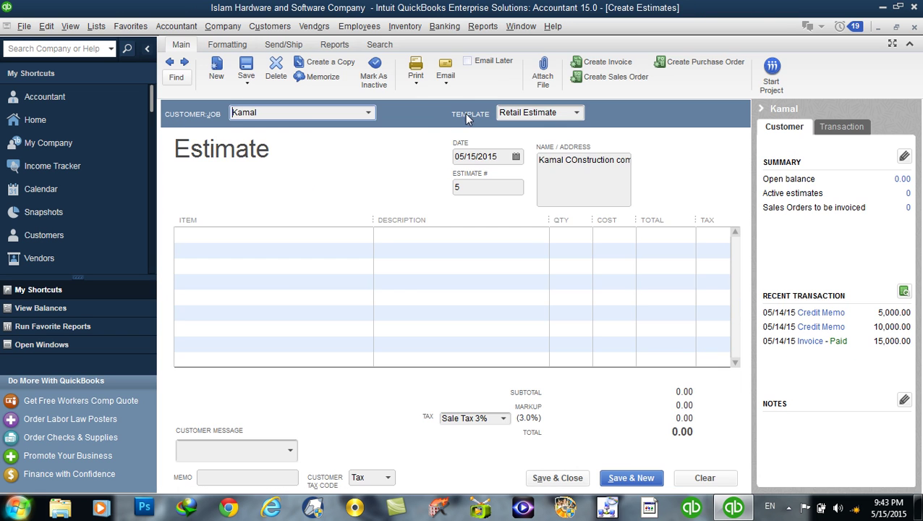
# Review the estimate's number, customer name and address, and date.
pyautogui.click(489, 189)
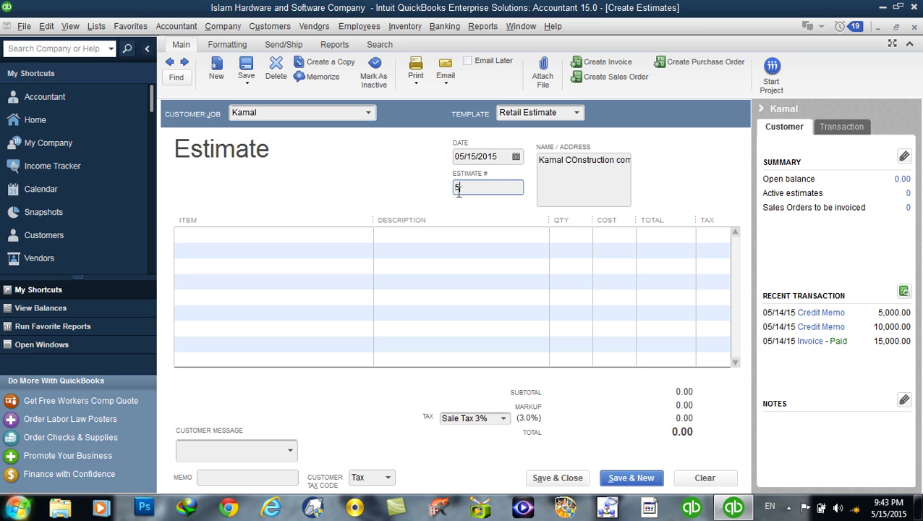
pyautogui.doubleClick(459, 189)
pyautogui.click(465, 189)
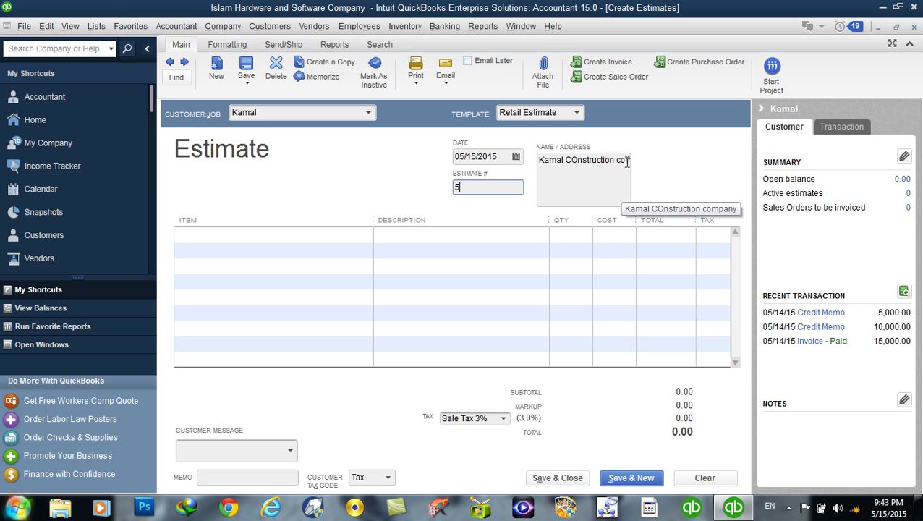
pyautogui.moveTo(627, 162); pyautogui.dragTo(499, 160)
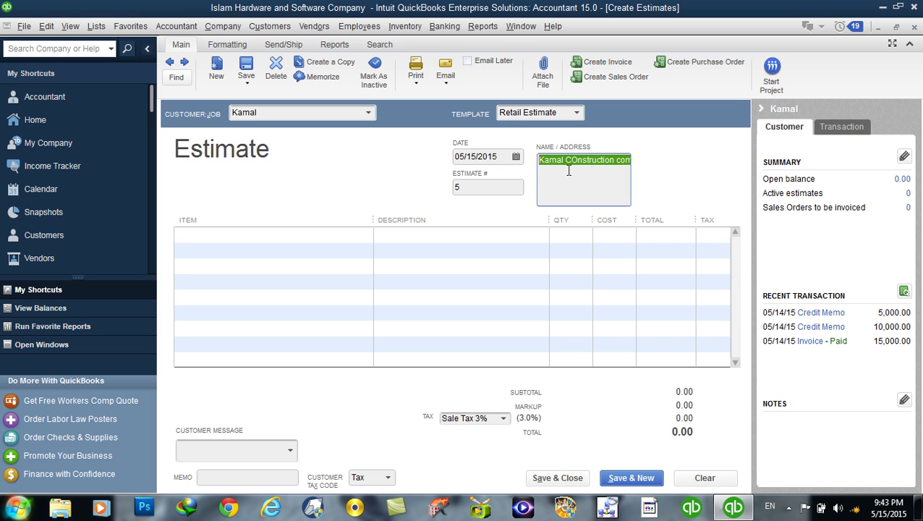
pyautogui.click(499, 160)
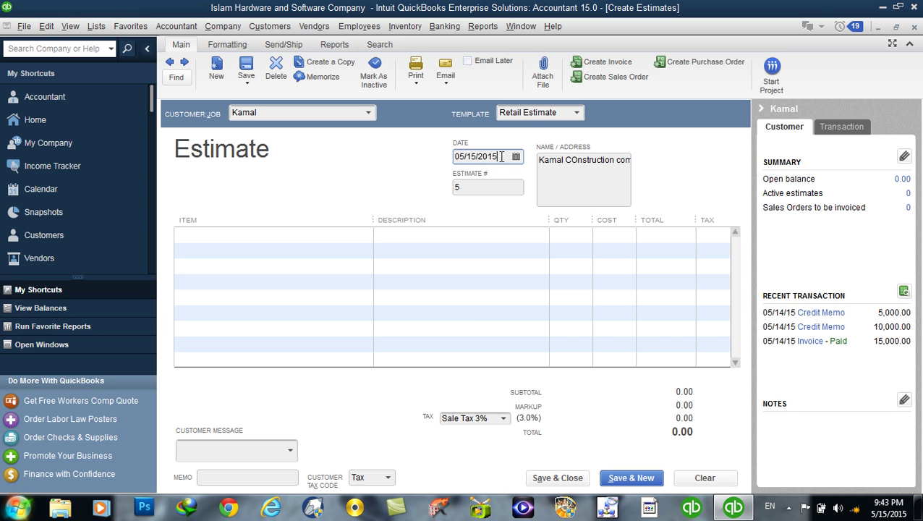
# Add the CPU and Monitor inventory parts as the first two line items of the estimate.
pyautogui.click(324, 237)
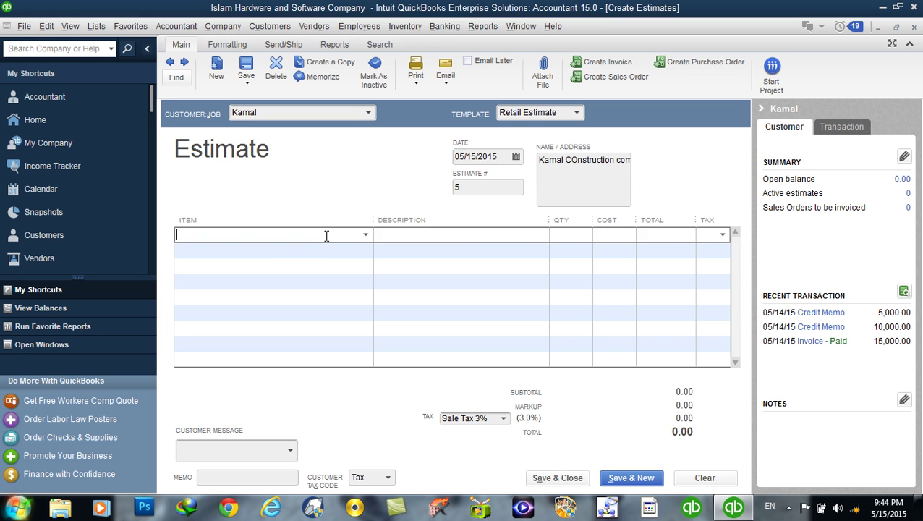
pyautogui.click(365, 234)
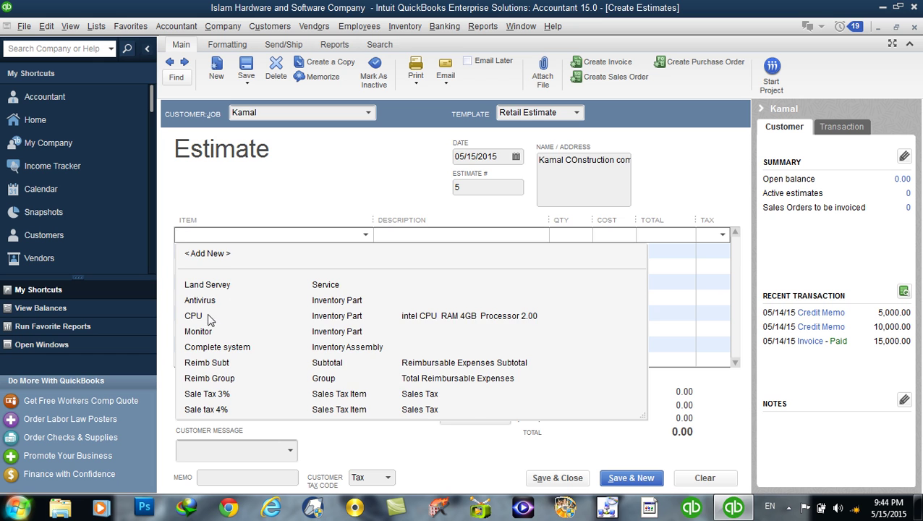
pyautogui.click(210, 320)
pyautogui.click(352, 270)
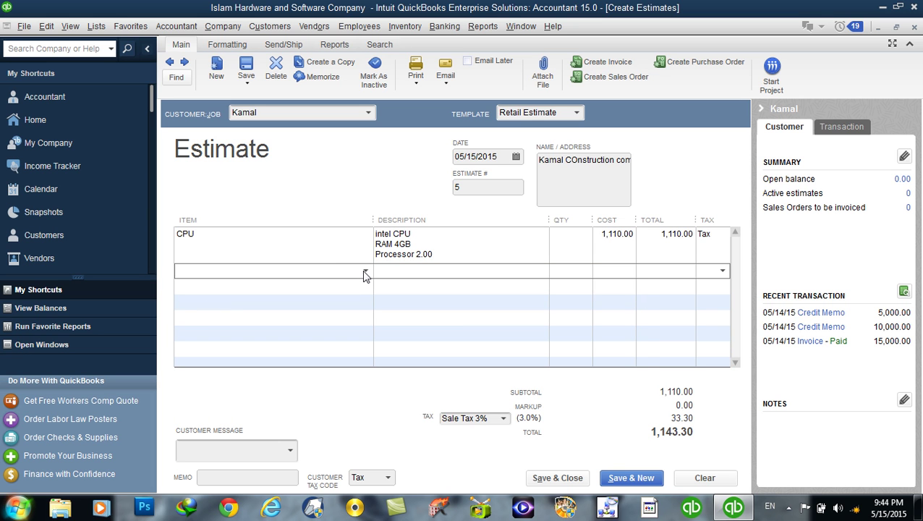
pyautogui.click(365, 271)
pyautogui.click(210, 361)
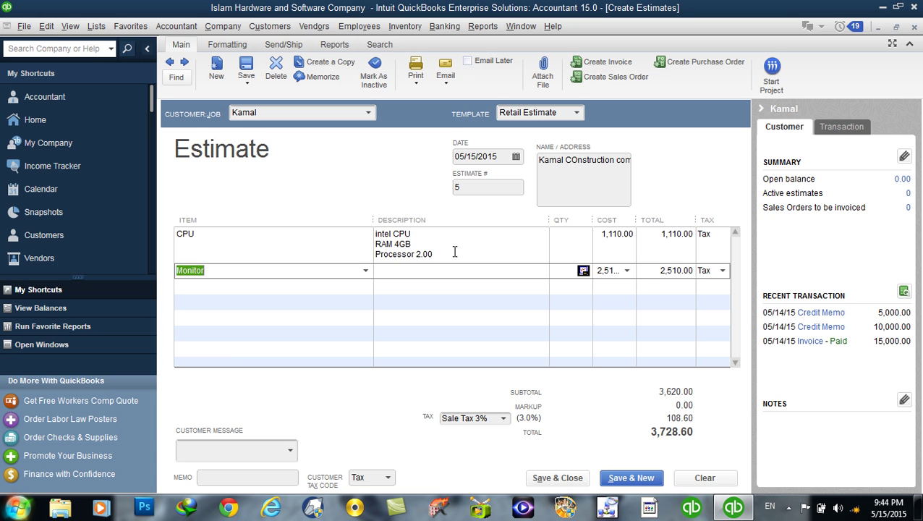
# Examine the CPU line's description and the cost of the CPU and Monitor lines.
pyautogui.click(391, 234)
pyautogui.doubleClick(391, 233)
pyautogui.click(600, 236)
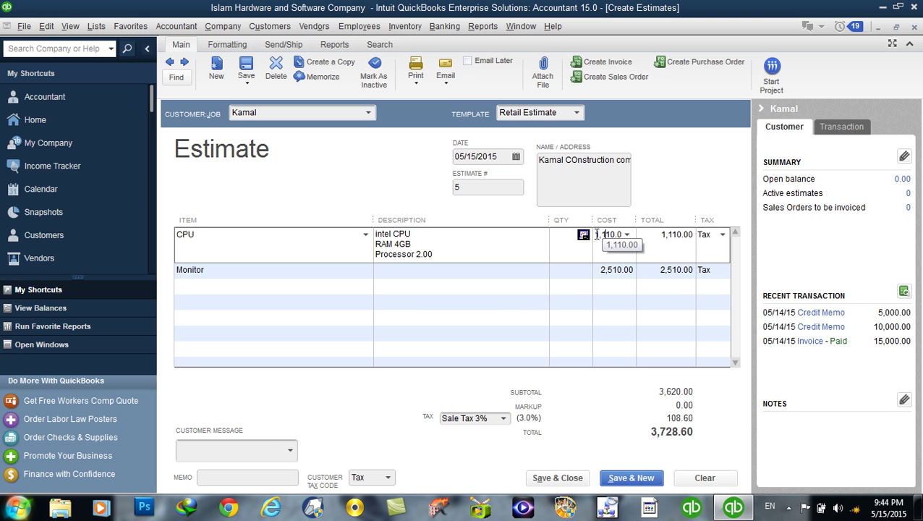
pyautogui.moveTo(594, 234); pyautogui.dragTo(623, 234)
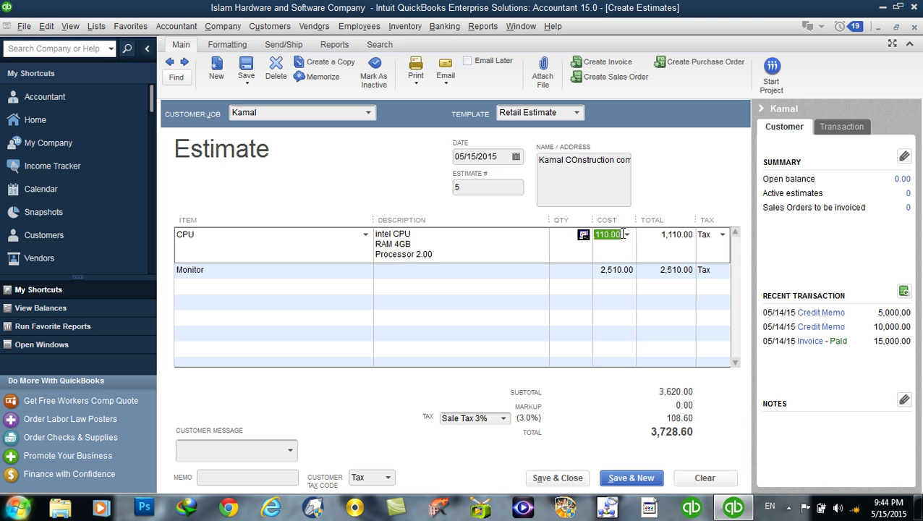
pyautogui.click(600, 271)
pyautogui.click(597, 233)
pyautogui.moveTo(598, 235); pyautogui.dragTo(609, 235)
pyautogui.click(609, 240)
pyautogui.click(613, 273)
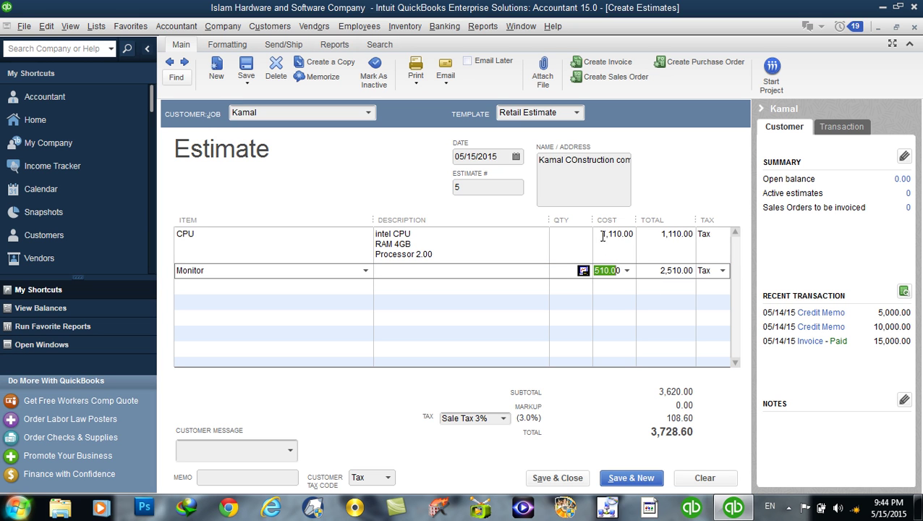
pyautogui.click(256, 238)
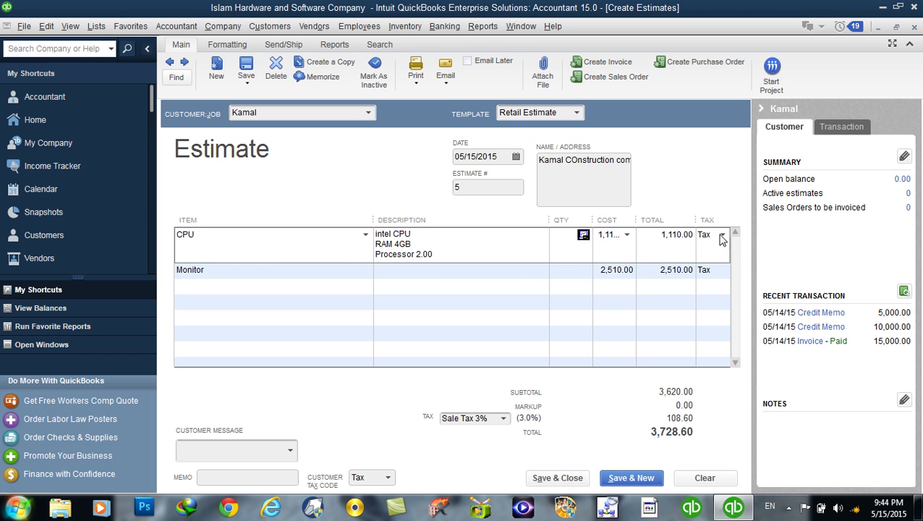
# Set the tax code of both the CPU and Monitor lines to Non.
pyautogui.click(723, 235)
pyautogui.click(709, 303)
pyautogui.click(716, 270)
pyautogui.click(721, 270)
pyautogui.click(713, 336)
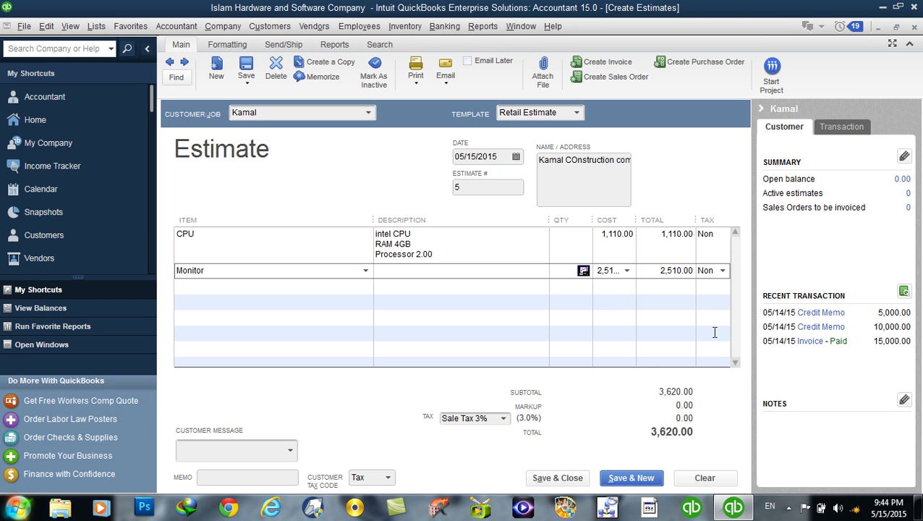
# Set the quantity of the CPU and Monitor lines to 10 each and select Sale Tax 3% as the estimate's tax.
pyautogui.click(566, 235)
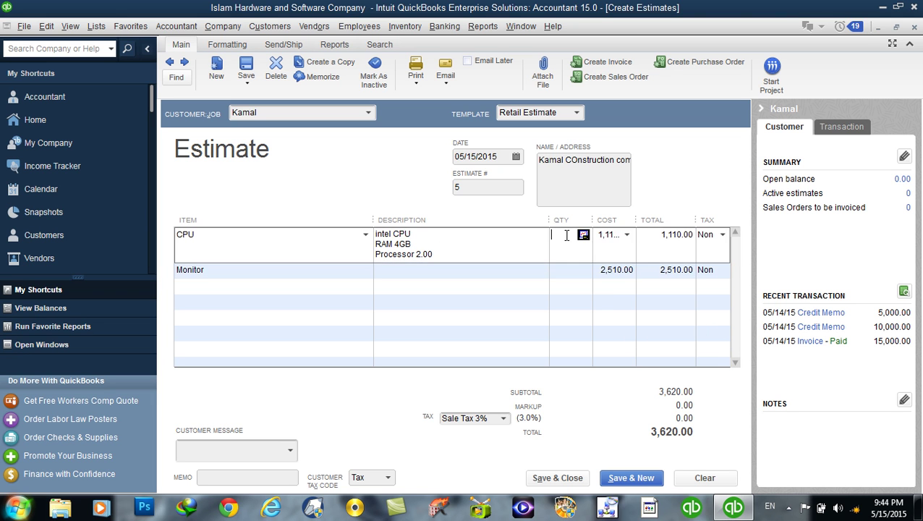
pyautogui.write('10')
pyautogui.click(578, 270)
pyautogui.write('10')
pyautogui.press('Tab')
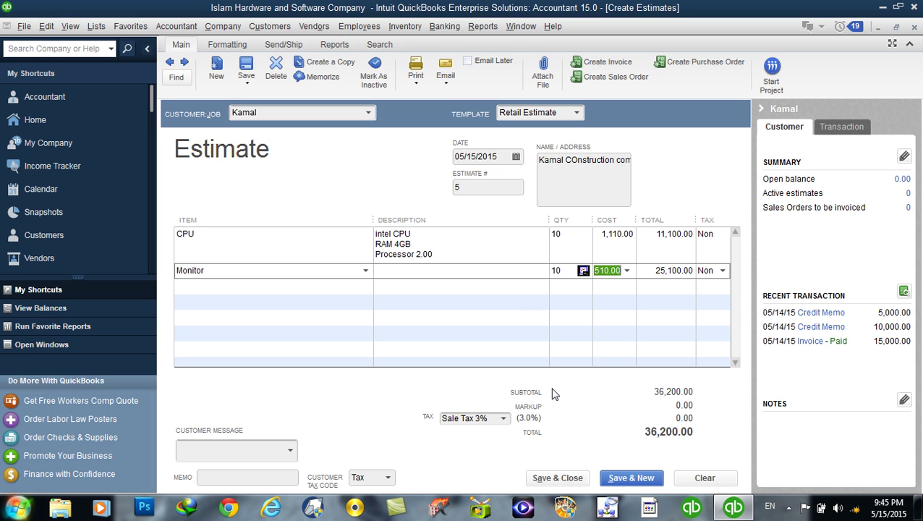
pyautogui.click(506, 420)
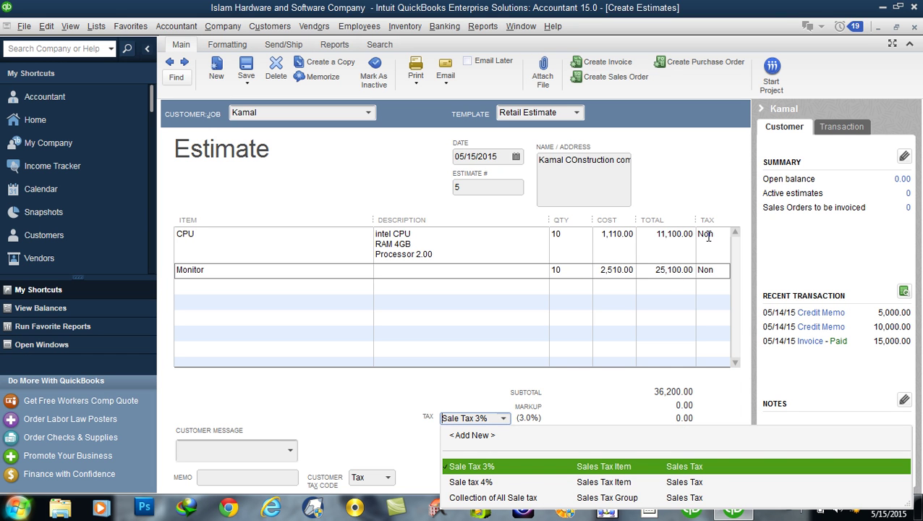
pyautogui.click(497, 466)
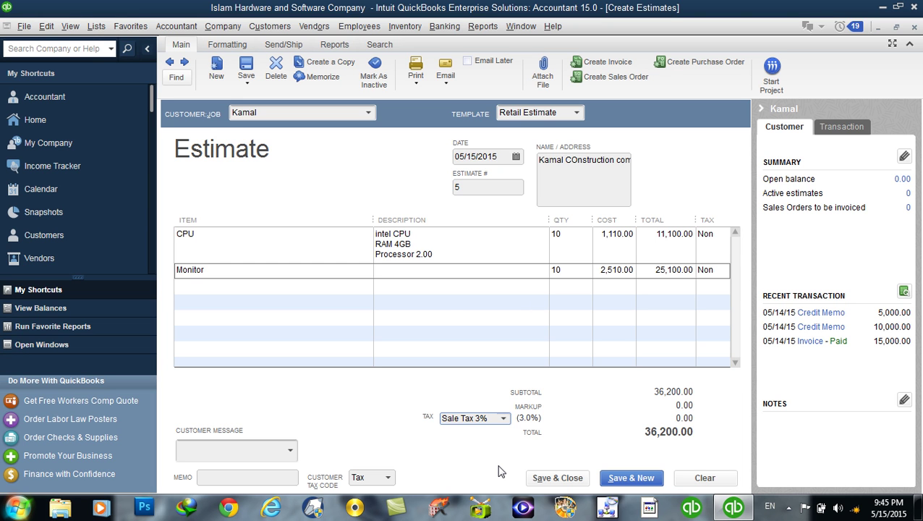
pyautogui.click(256, 446)
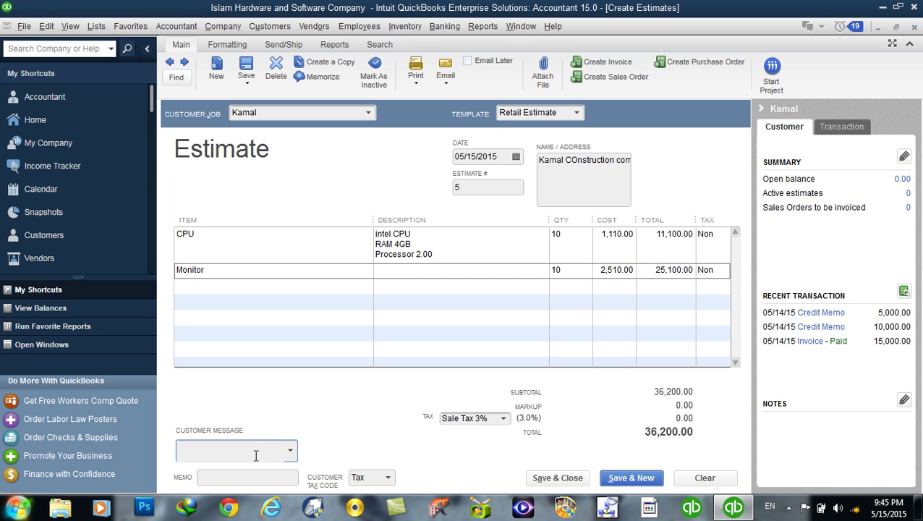
pyautogui.click(236, 478)
pyautogui.click(239, 452)
pyautogui.write('ith you!')
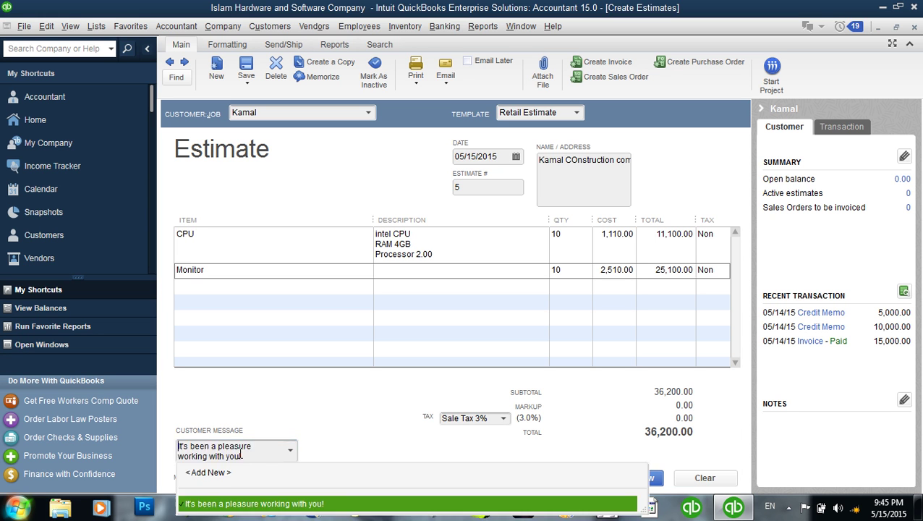
pyautogui.press('BackSpace')
pyautogui.press('BackSpace')
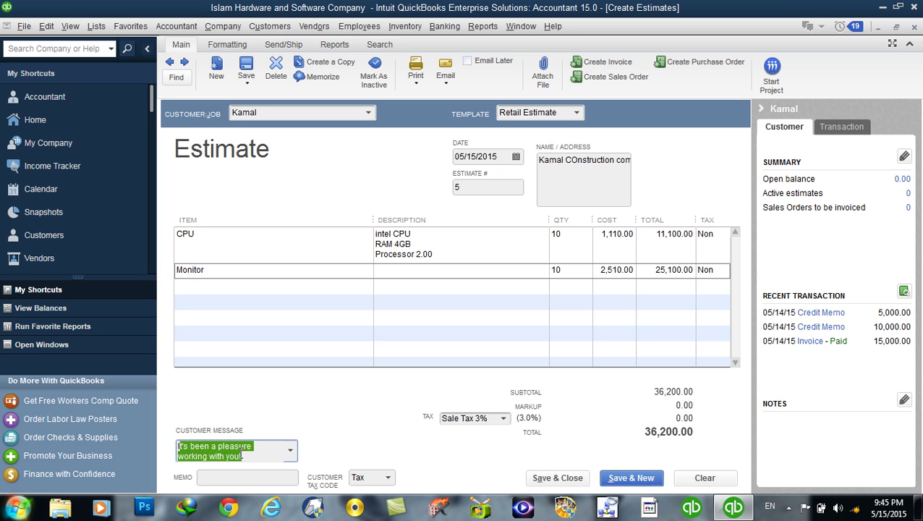
pyautogui.write('it you l')
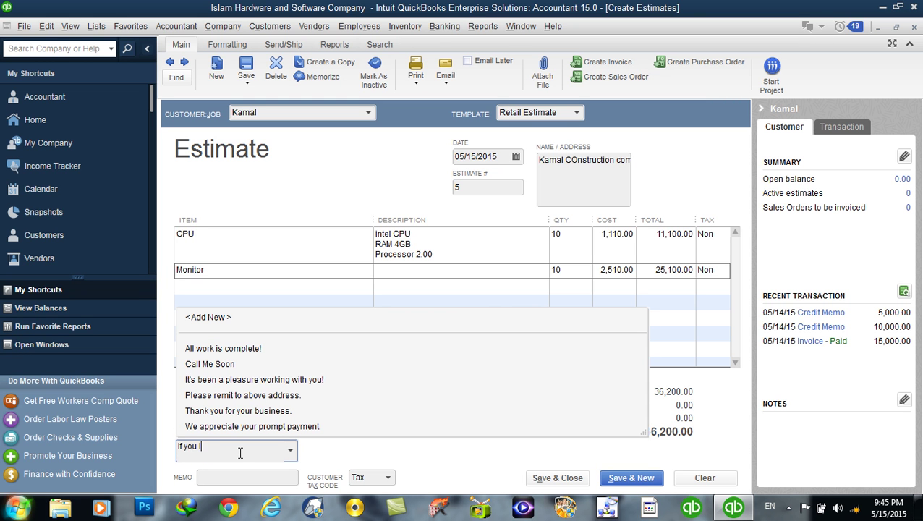
pyautogui.write('ike it so call me soon')
# Set the estimate's customer message to "Thank you for your business.".
pyautogui.click(231, 411)
pyautogui.moveTo(249, 446); pyautogui.dragTo(165, 434)
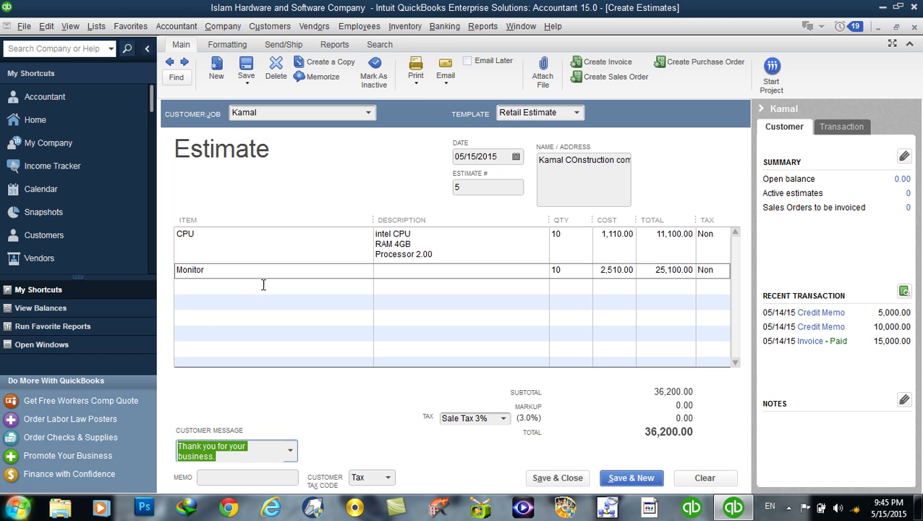
# Open the print preview of the estimate, ignoring all spelling suggestions for the CPU description.
pyautogui.click(417, 88)
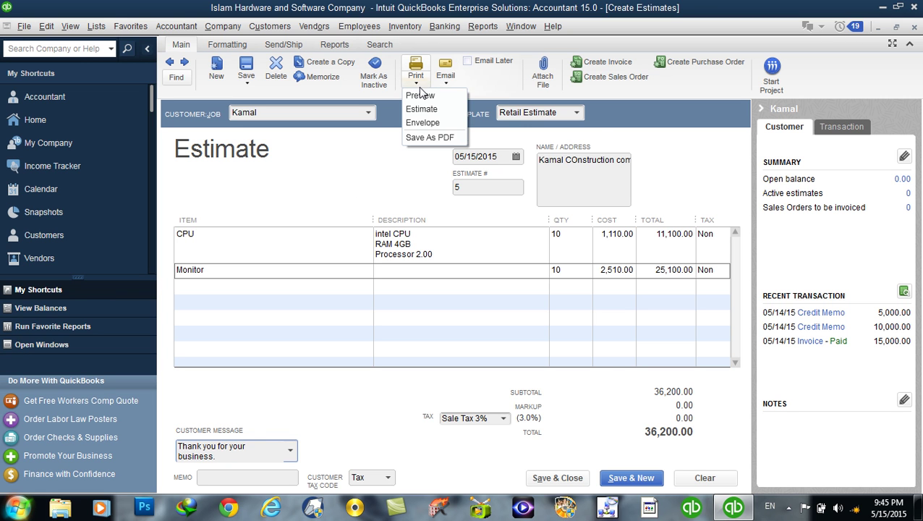
pyautogui.click(424, 93)
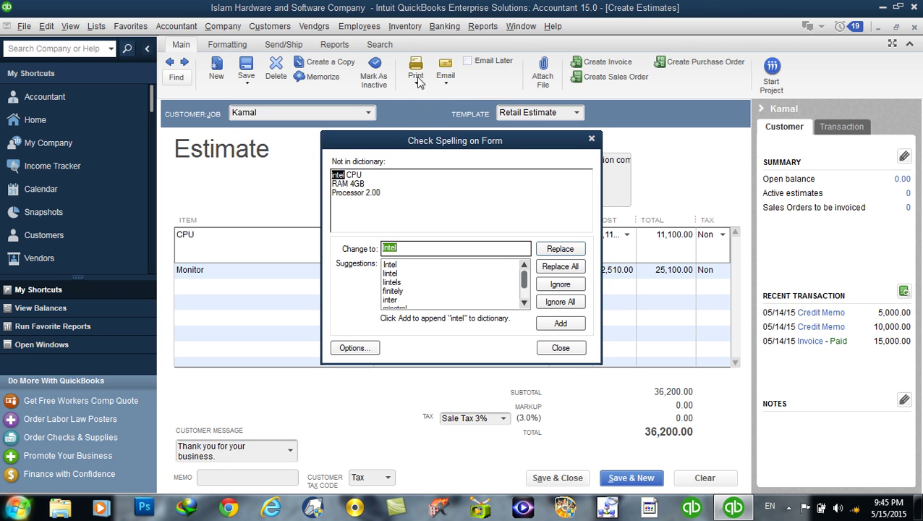
pyautogui.click(577, 300)
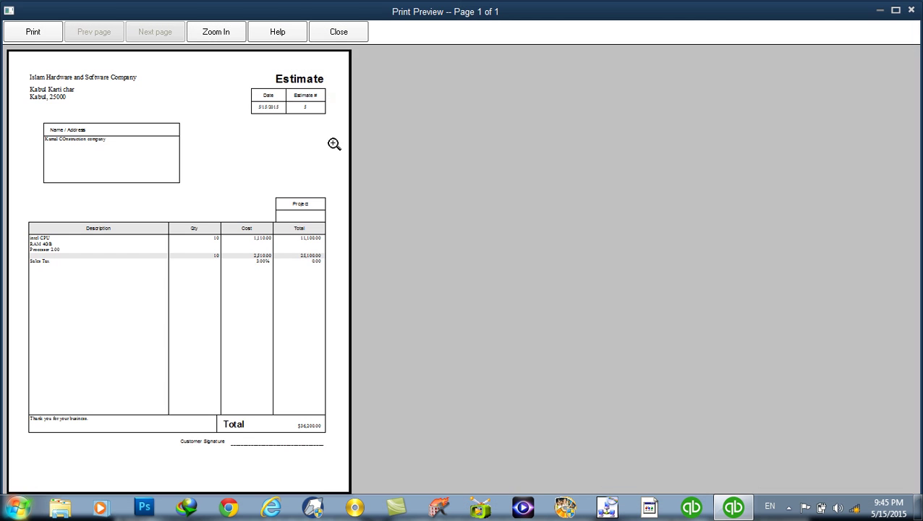
# Examine the company header, the customer name block and the total in the estimate's print preview, and close the preview.
pyautogui.click(151, 415)
pyautogui.click(47, 87)
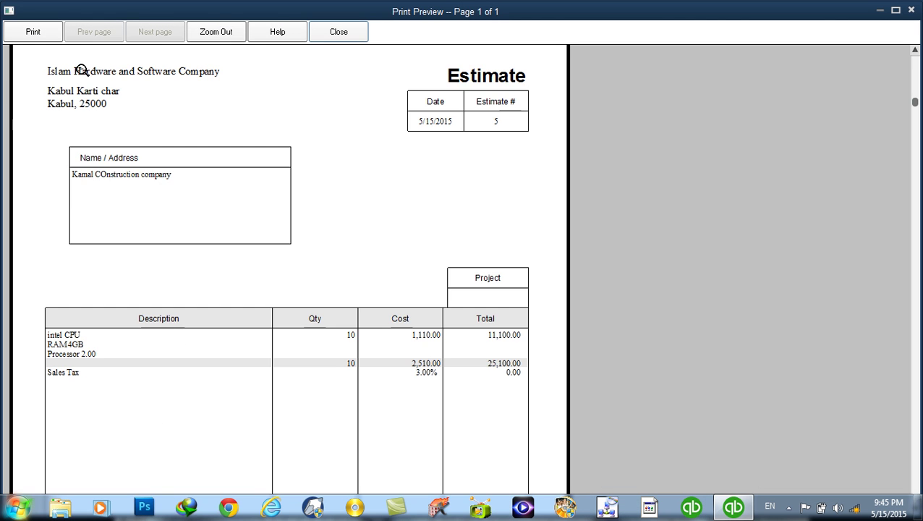
pyautogui.click(79, 108)
pyautogui.click(72, 154)
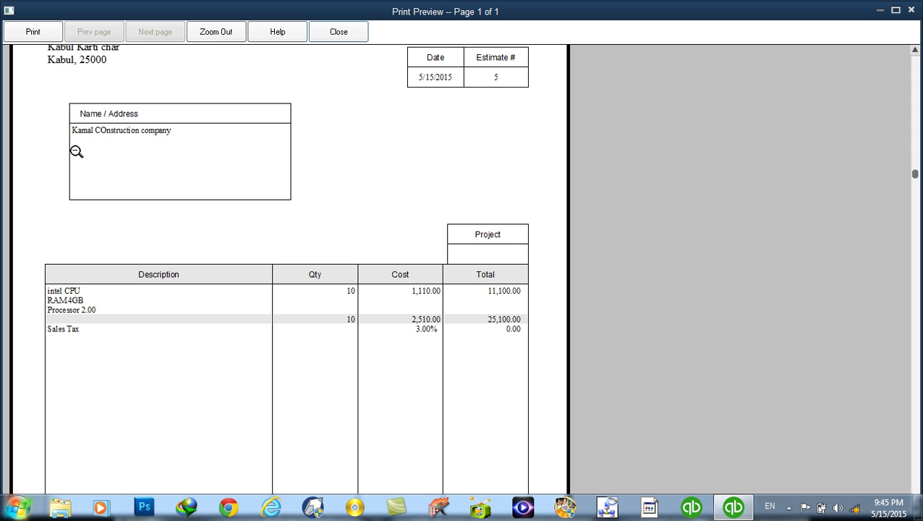
pyautogui.click(137, 136)
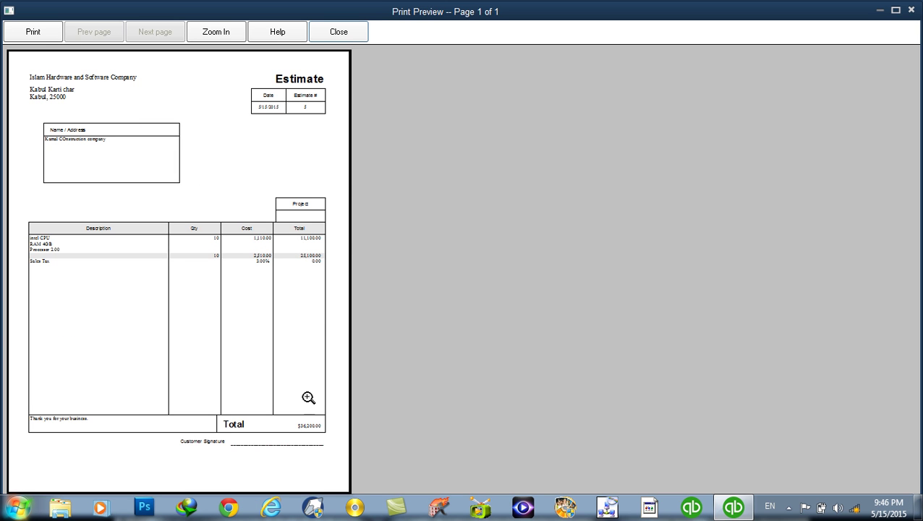
pyautogui.click(314, 433)
pyautogui.click(343, 29)
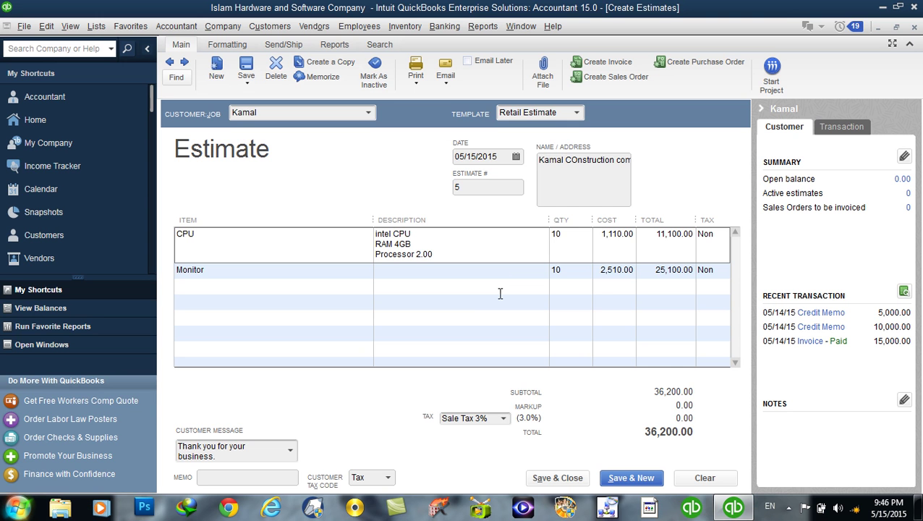
# Save and close the estimate, ignoring all spelling suggestions.
pyautogui.click(559, 479)
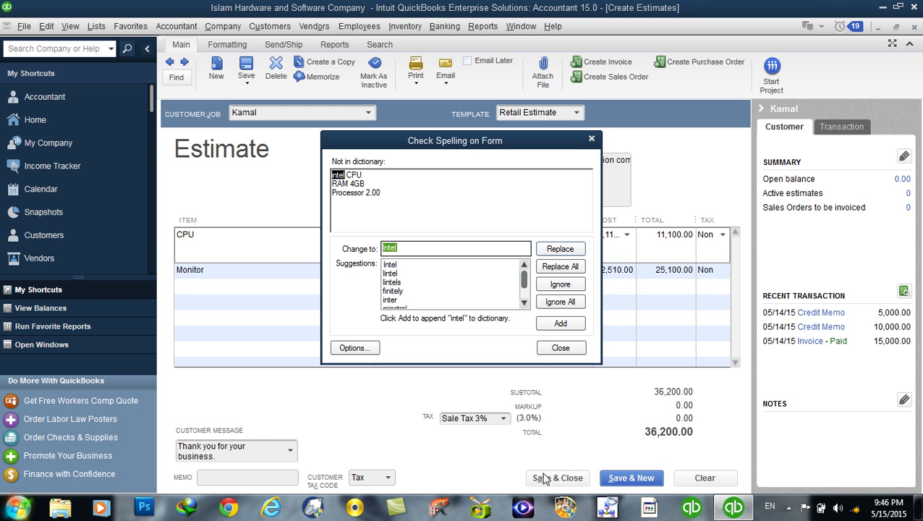
pyautogui.click(540, 302)
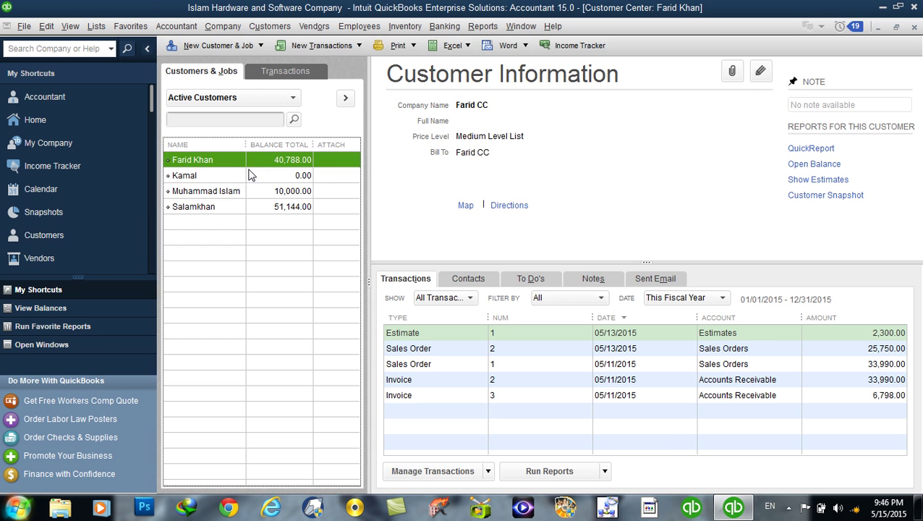
# Review the customer's balance and the amount of the new estimate in the Customer Center transaction list.
pyautogui.click(190, 175)
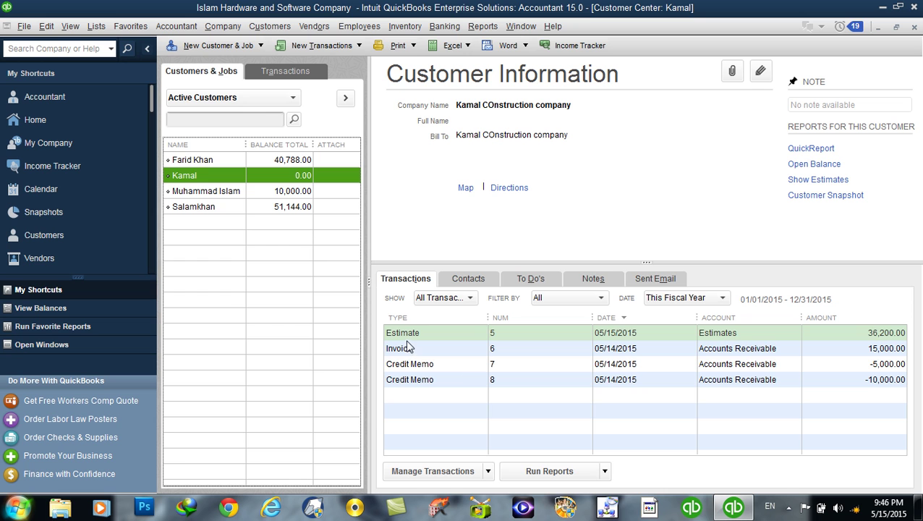
pyautogui.click(407, 337)
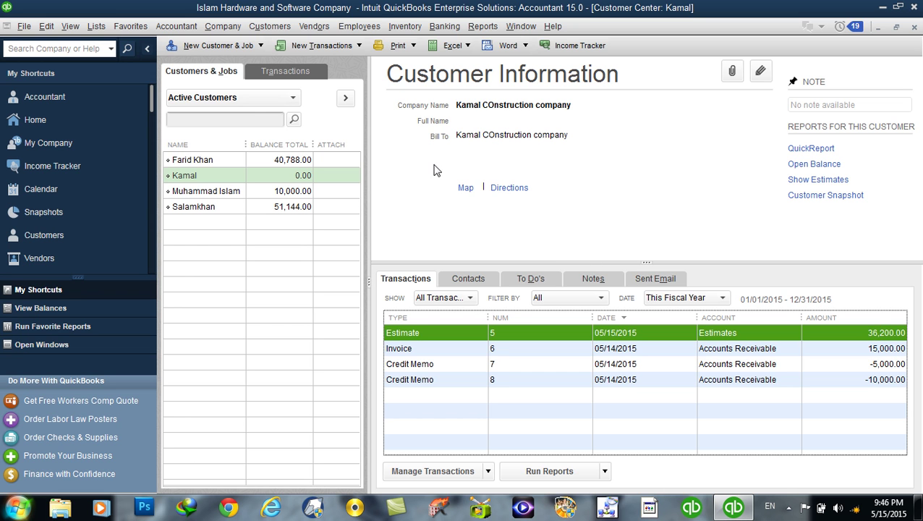
pyautogui.click(298, 178)
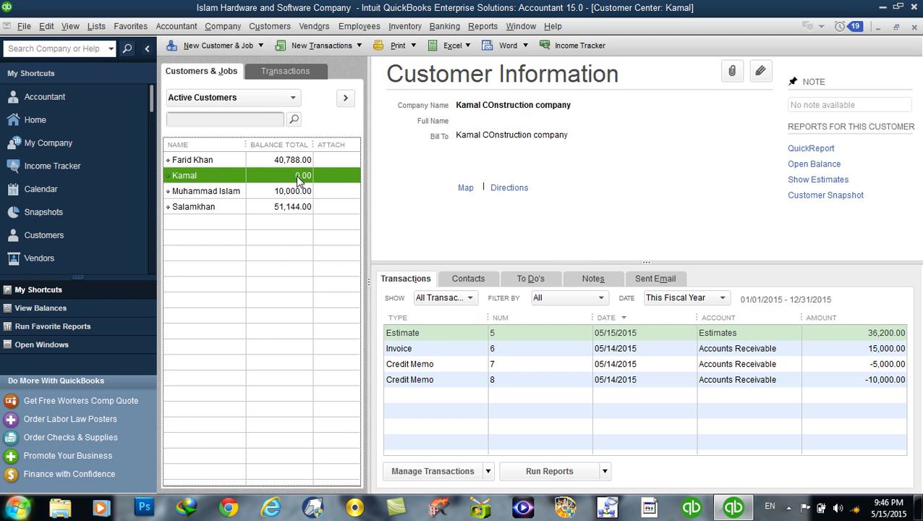
pyautogui.click(868, 335)
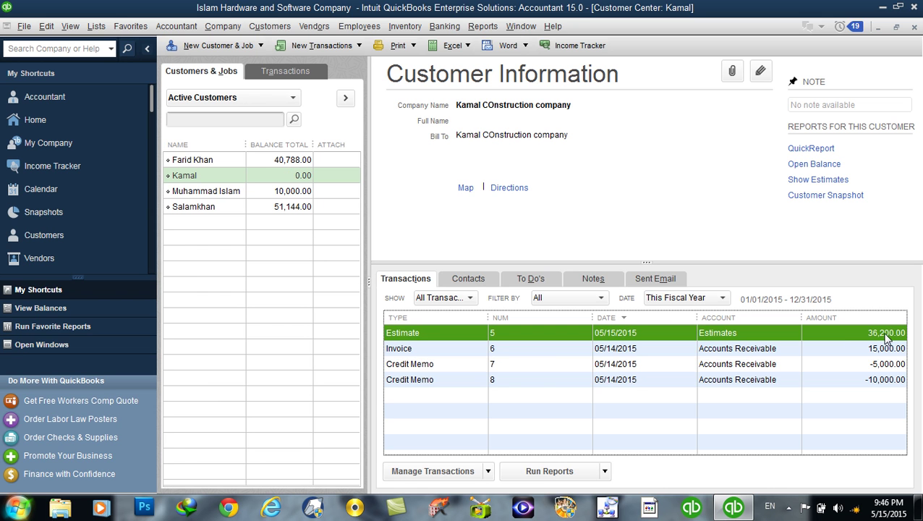
pyautogui.click(259, 182)
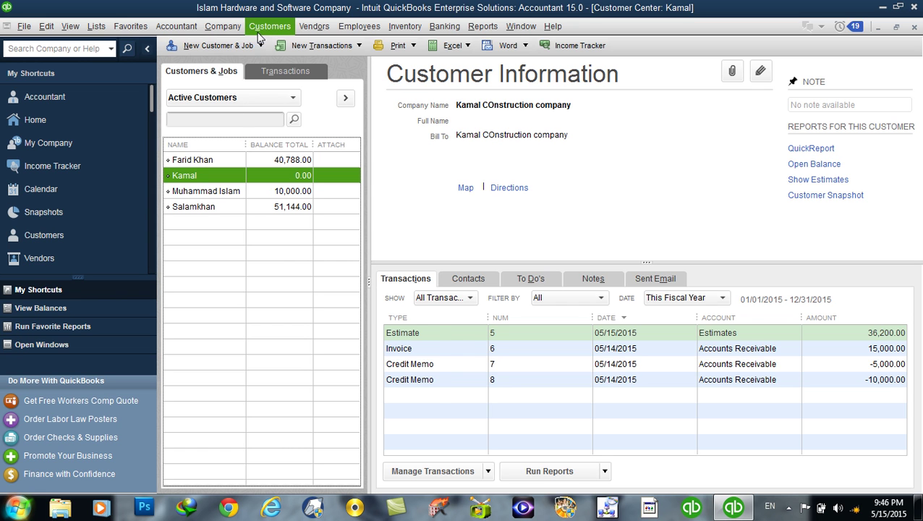
# Create a new sales order for the same customer as the estimate.
pyautogui.click(262, 32)
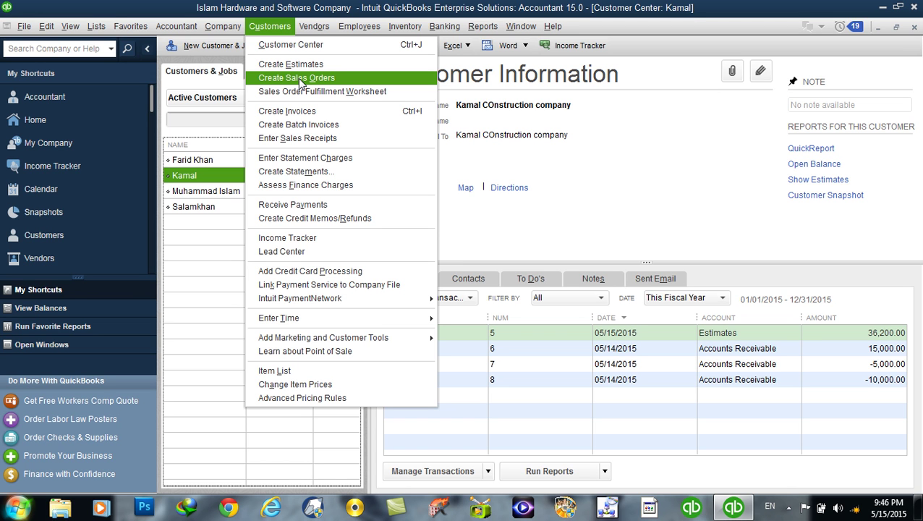
pyautogui.click(298, 78)
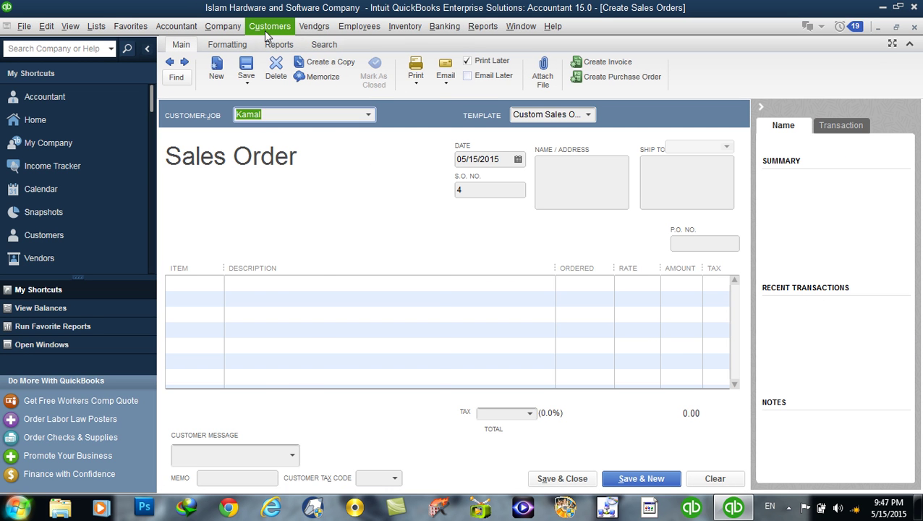
pyautogui.click(267, 33)
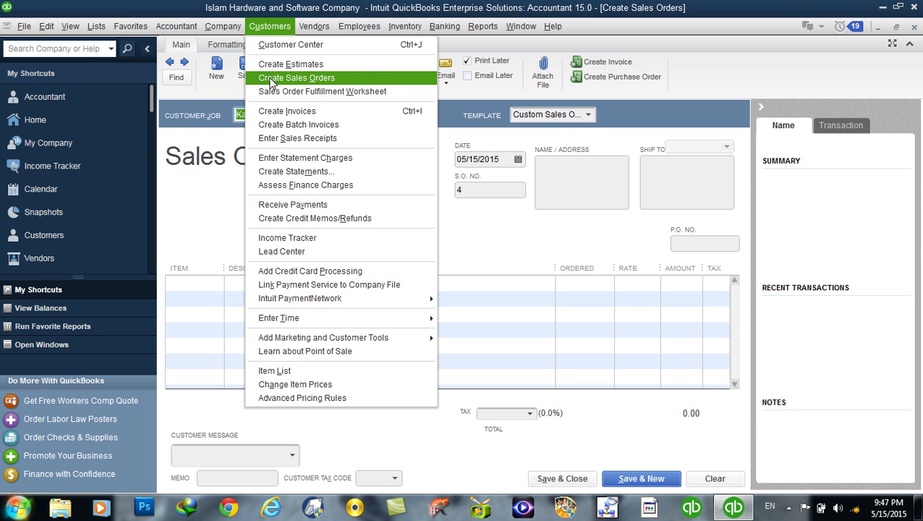
pyautogui.click(316, 27)
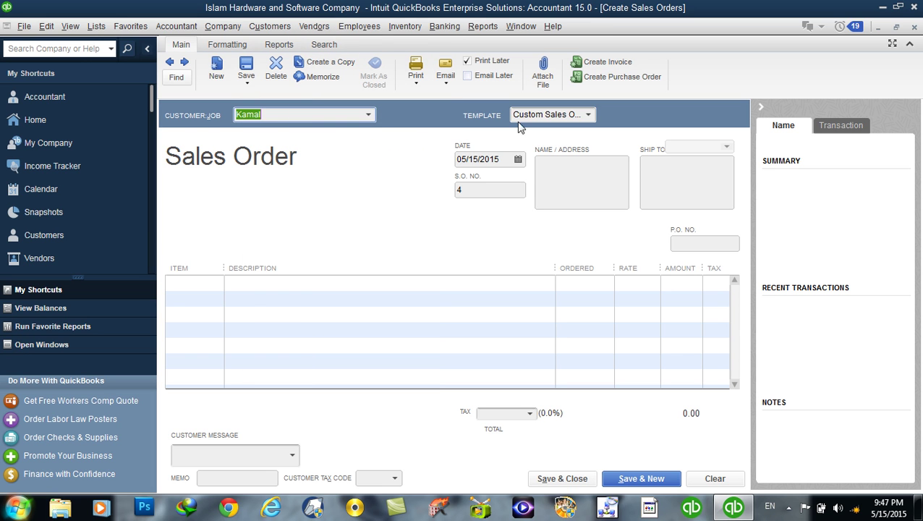
pyautogui.click(368, 116)
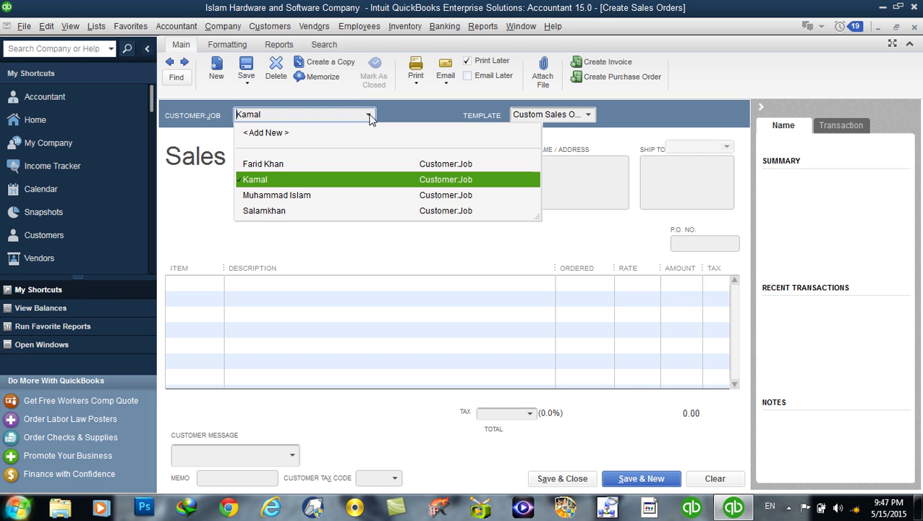
pyautogui.click(288, 178)
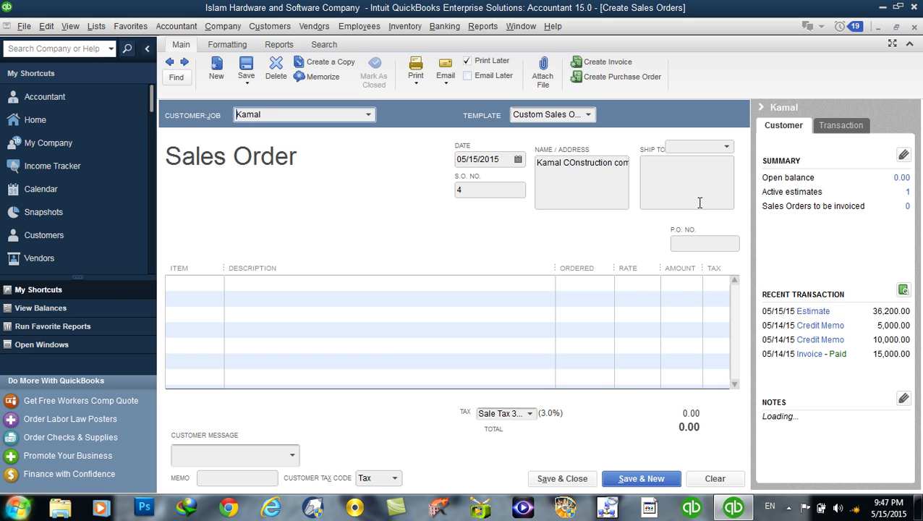
pyautogui.click(685, 243)
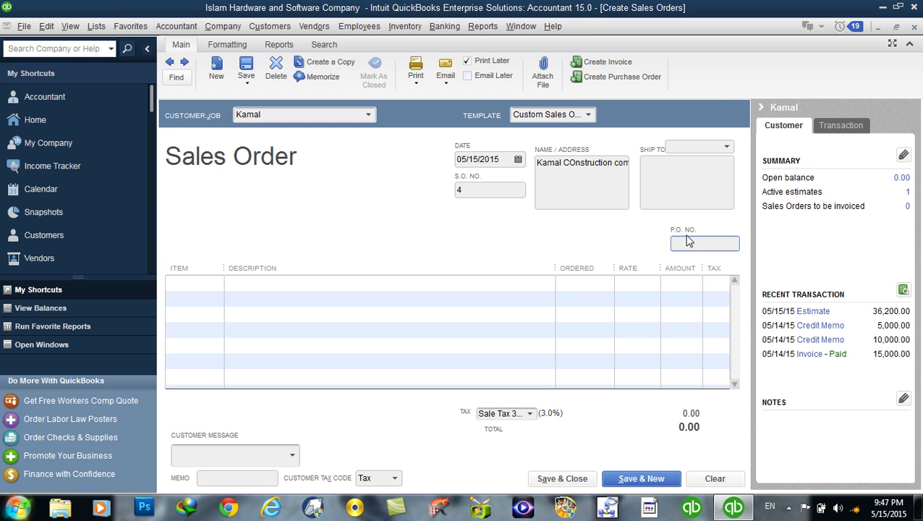
# Add the CPU and Monitor inventory parts as the first two line items of the sales order.
pyautogui.click(219, 282)
pyautogui.click(216, 282)
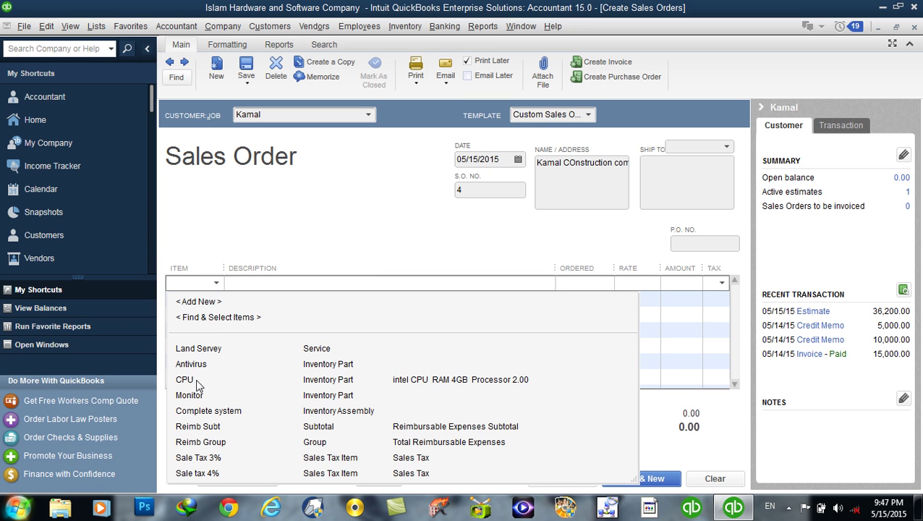
pyautogui.click(195, 379)
pyautogui.click(217, 321)
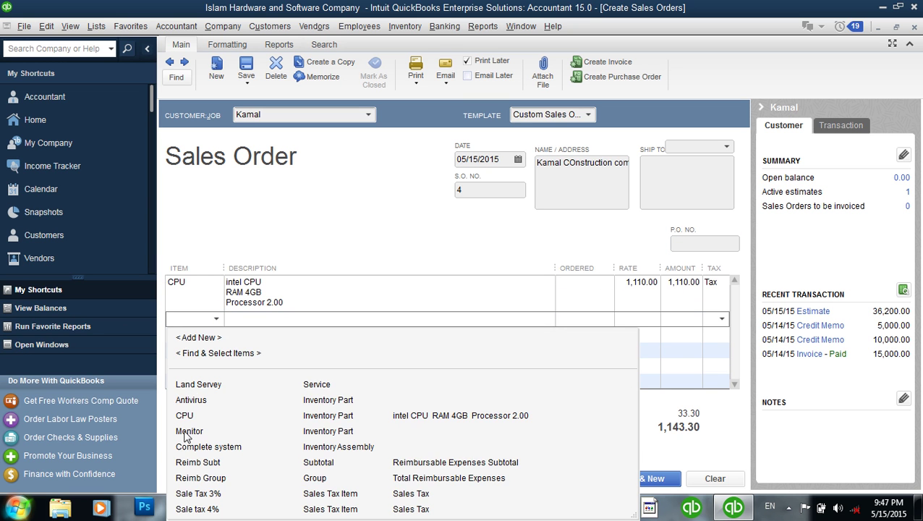
pyautogui.click(183, 434)
# Set the ordered quantity of the CPU and Monitor lines to 5 each.
pyautogui.click(596, 281)
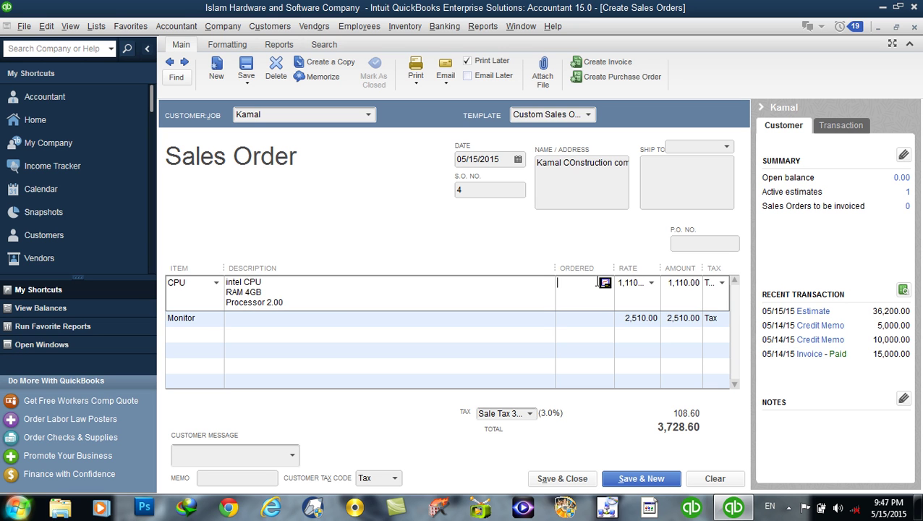
pyautogui.write('5')
pyautogui.click(603, 322)
pyautogui.write('5')
pyautogui.doubleClick(575, 318)
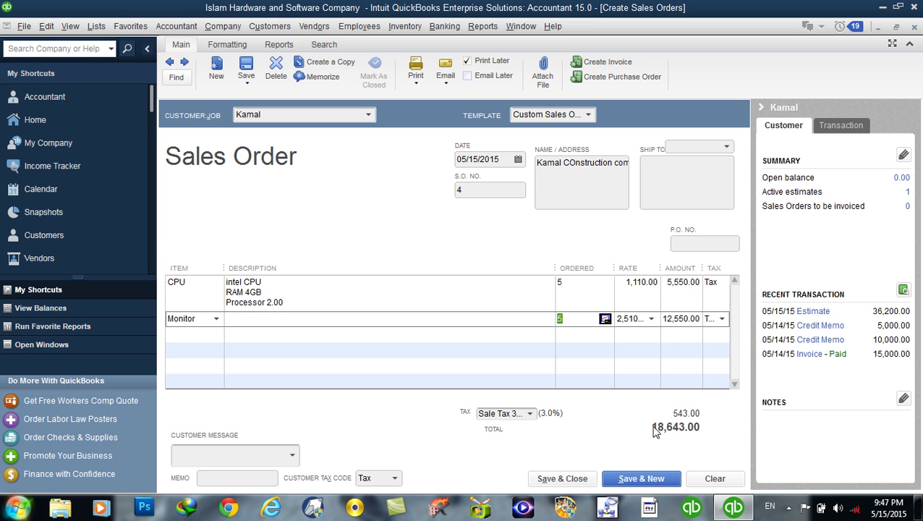
# Set the tax code of the sales order's CPU and Monitor lines to Non.
pyautogui.click(718, 282)
pyautogui.click(718, 282)
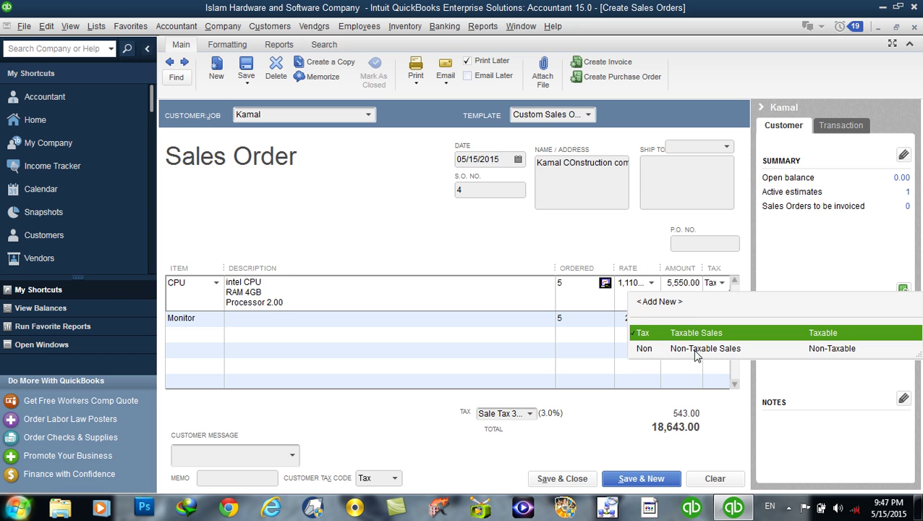
pyautogui.click(698, 350)
pyautogui.click(720, 320)
pyautogui.click(721, 320)
pyautogui.click(703, 380)
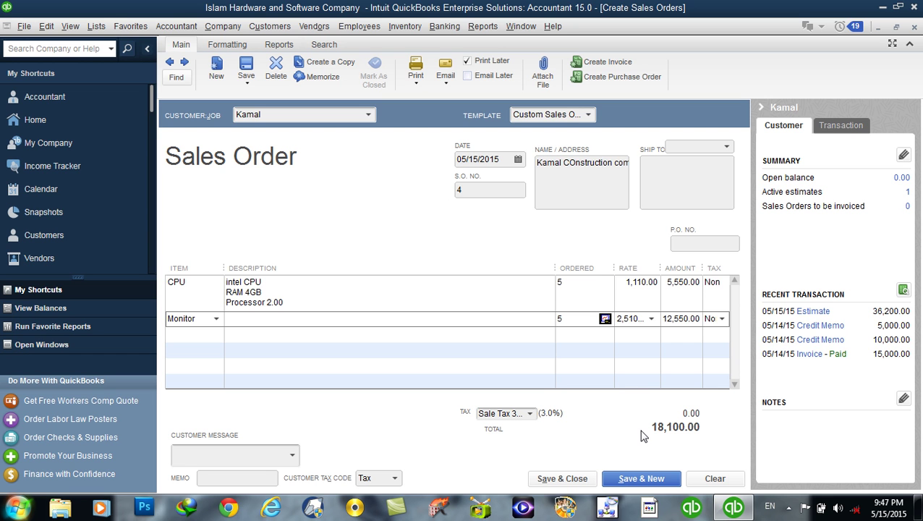
# Save and close the sales order, ignoring spelling suggestions, and select its entry in the customer's transaction list.
pyautogui.click(570, 480)
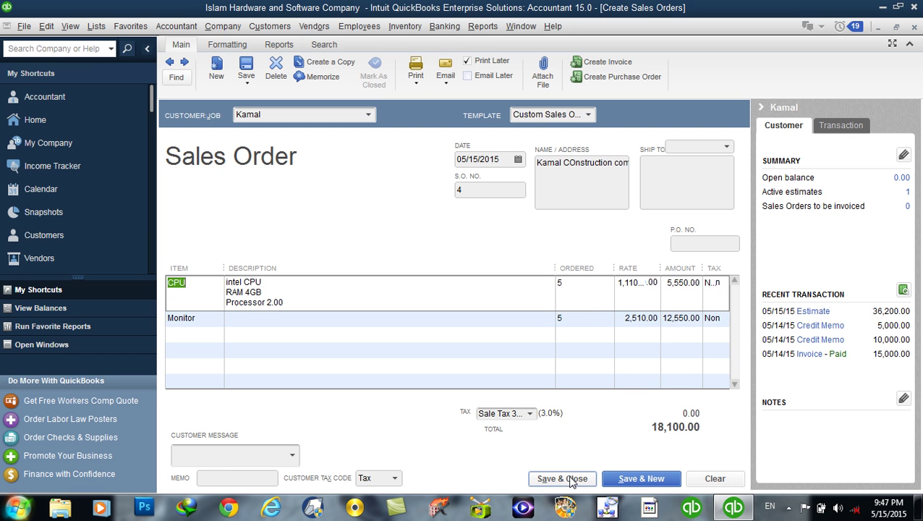
pyautogui.click(561, 303)
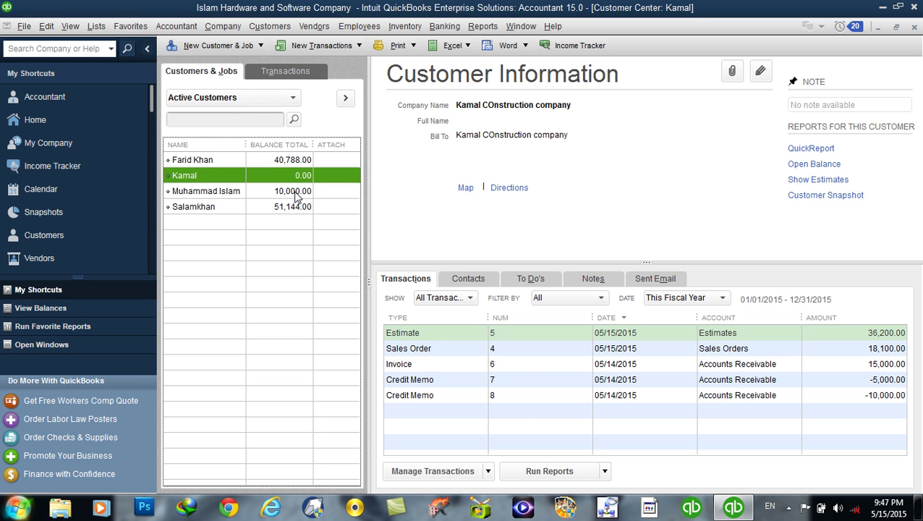
pyautogui.click(414, 352)
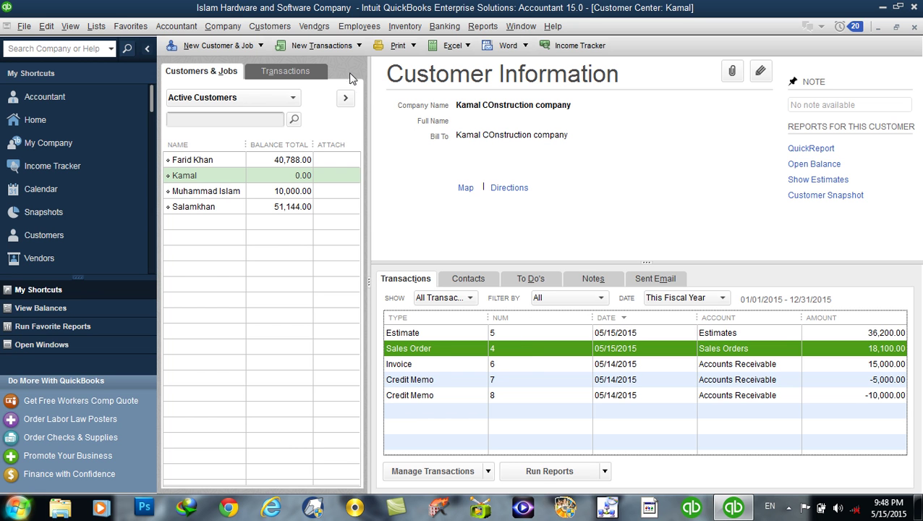
# Start an invoice for the construction company customer and choose to create it from one or more sales orders.
pyautogui.click(267, 27)
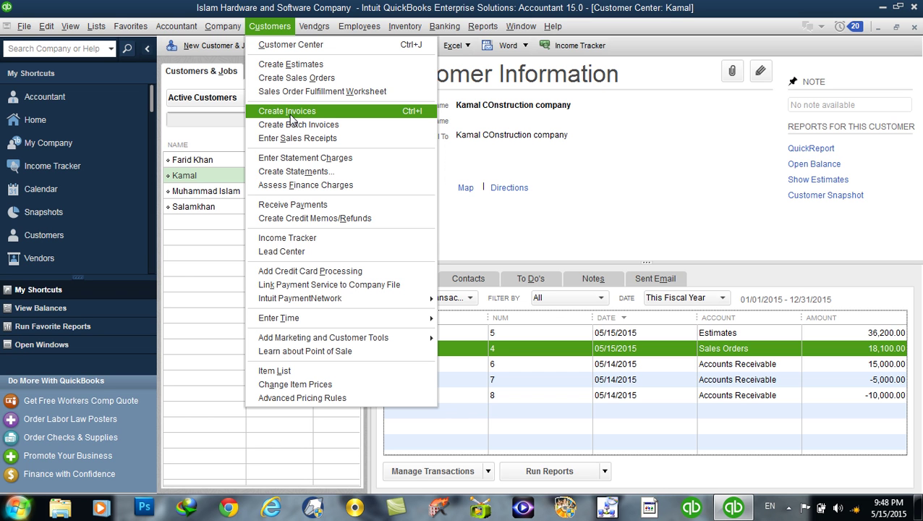
pyautogui.click(290, 114)
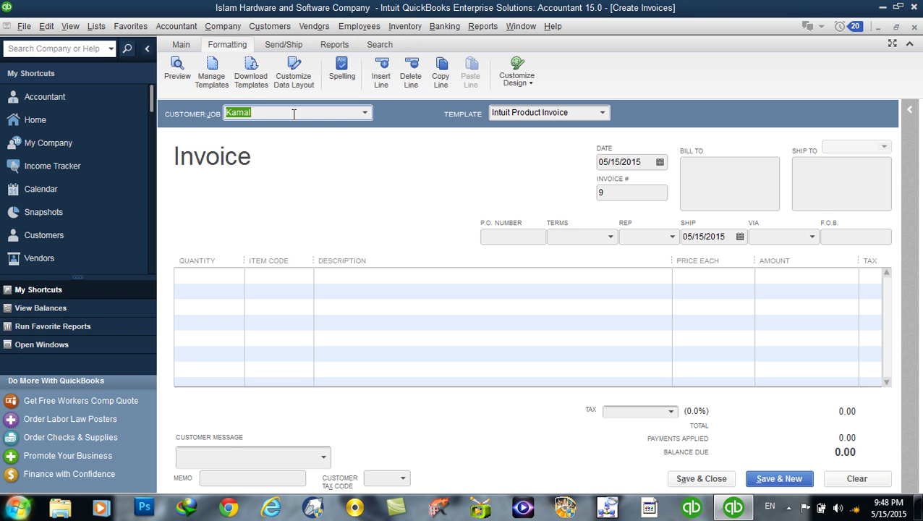
pyautogui.click(364, 114)
pyautogui.click(278, 179)
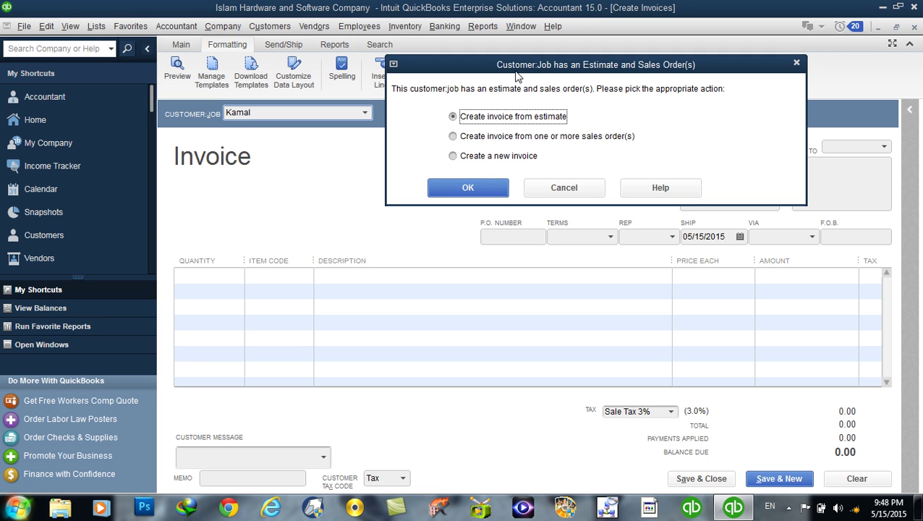
pyautogui.click(562, 137)
pyautogui.click(524, 158)
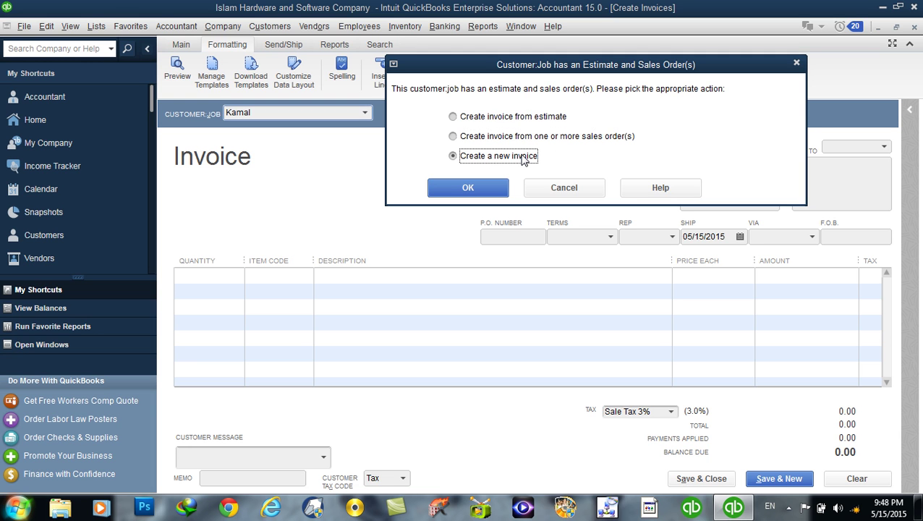
pyautogui.click(553, 142)
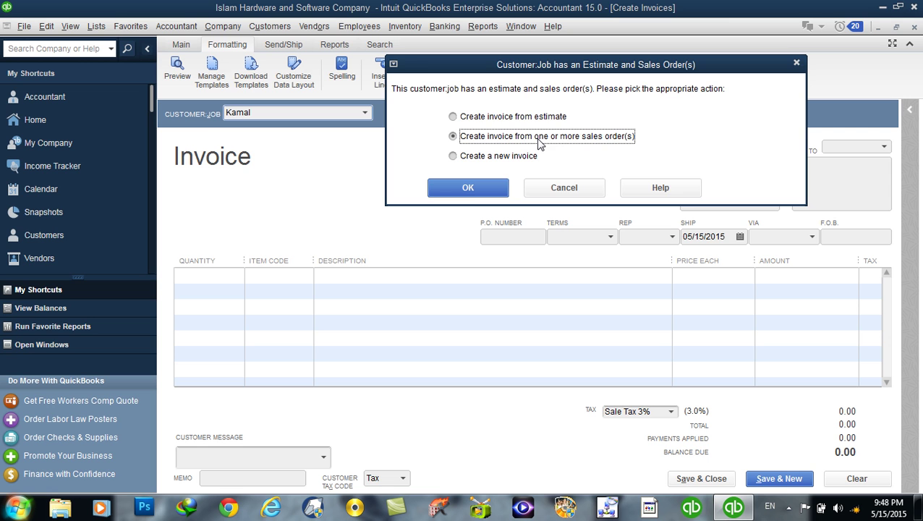
pyautogui.click(473, 193)
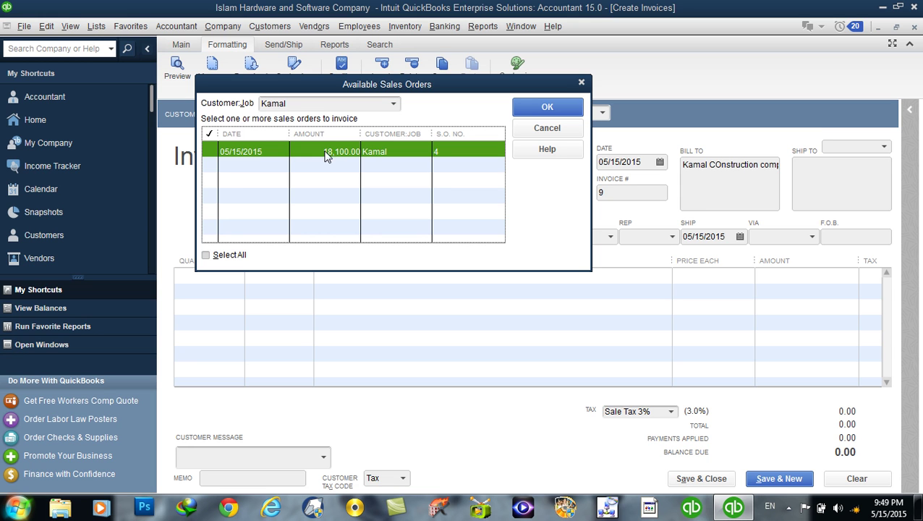
# Select the customer's available sales order and create the invoice for all of it.
pyautogui.click(210, 151)
pyautogui.click(548, 107)
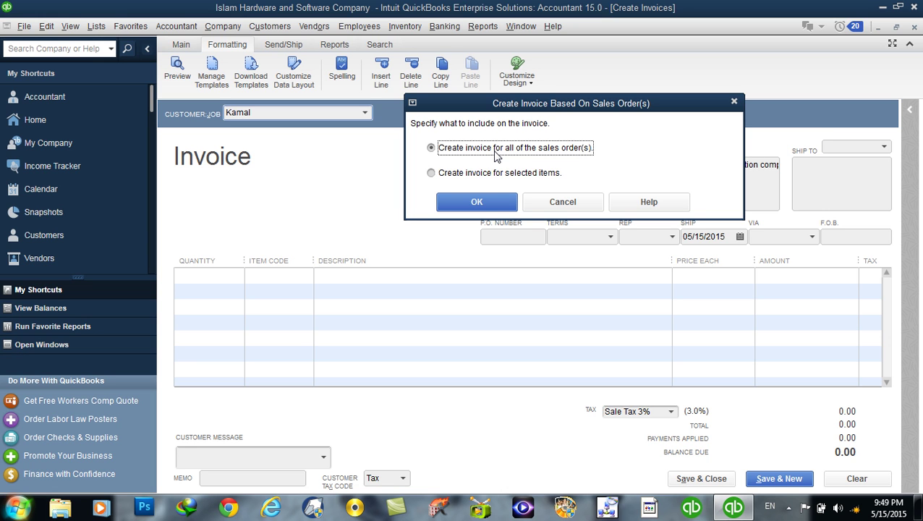
pyautogui.click(490, 180)
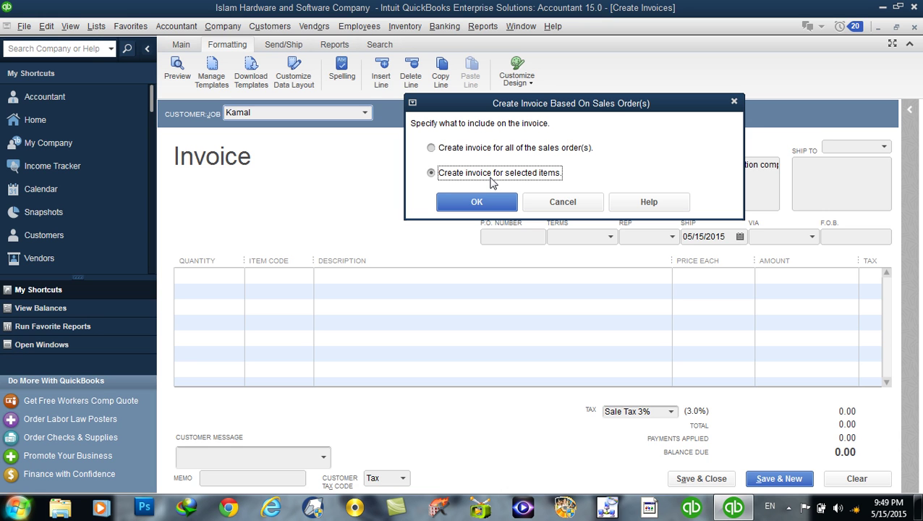
pyautogui.click(533, 152)
pyautogui.click(477, 201)
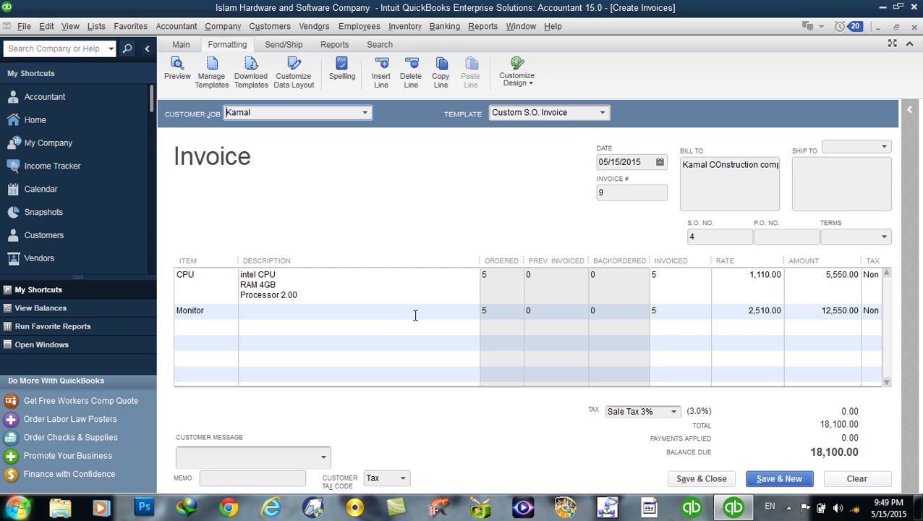
# Review the invoice's CPU and Monitor lines, save and close it, and select the customer in the Customer Center list.
pyautogui.click(208, 311)
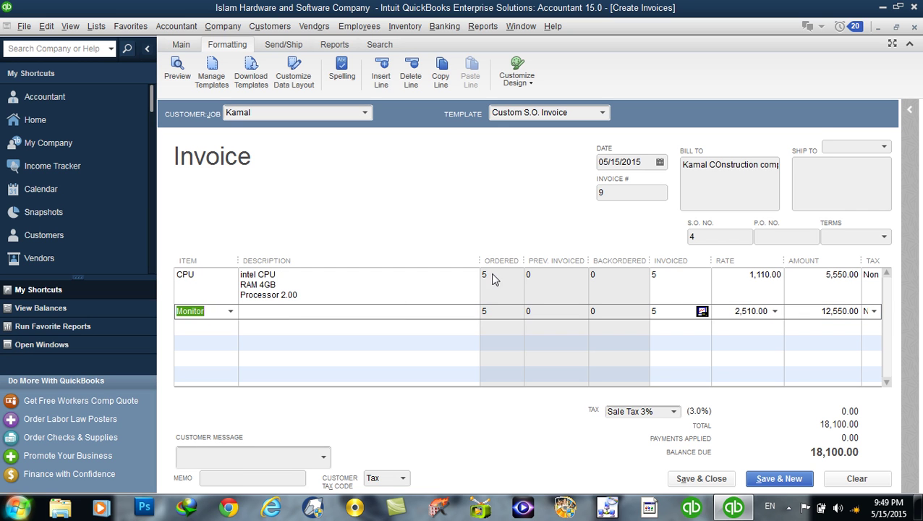
pyautogui.click(661, 276)
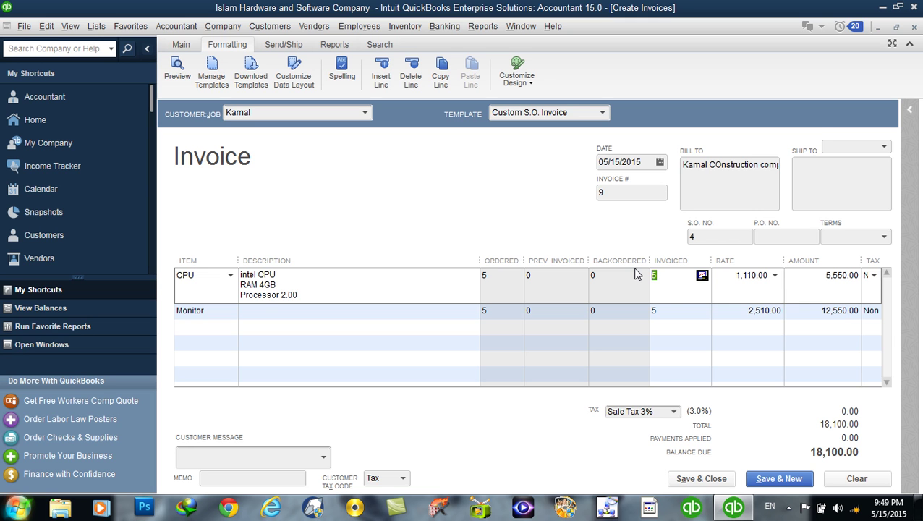
pyautogui.click(666, 310)
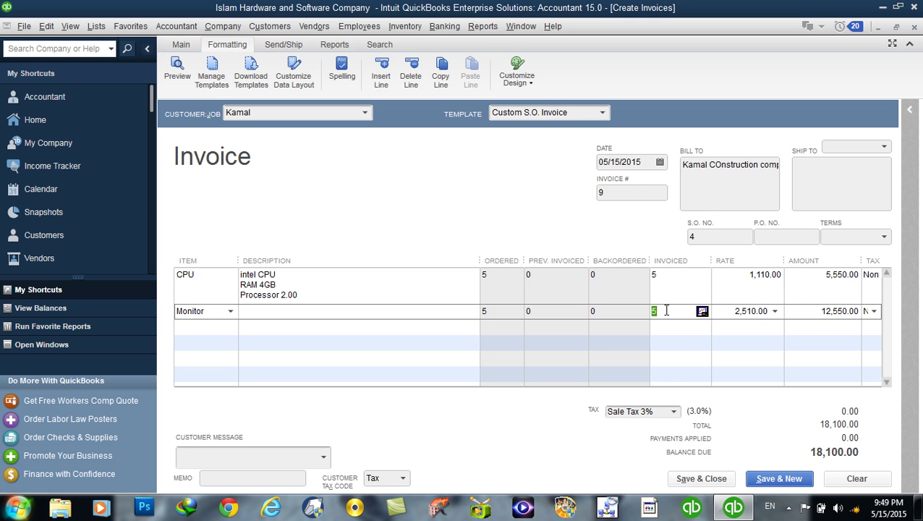
pyautogui.click(874, 311)
pyautogui.click(873, 312)
pyautogui.click(685, 481)
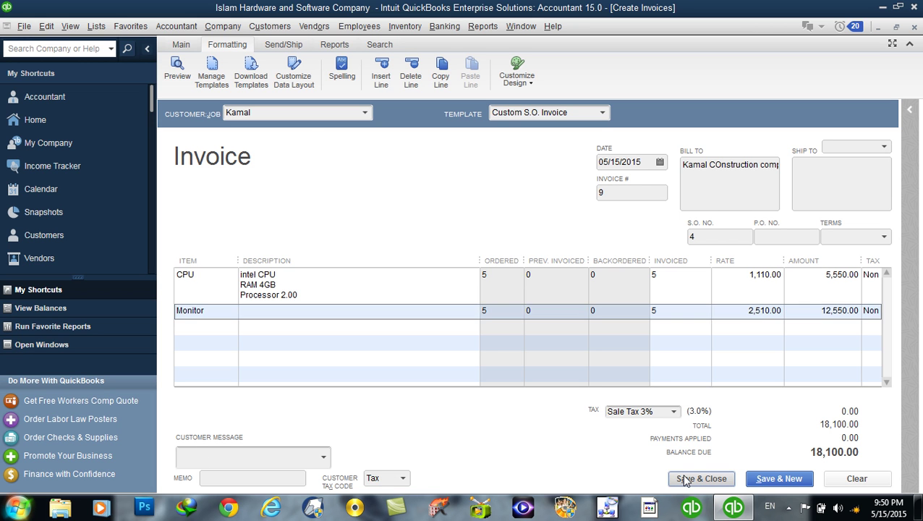
pyautogui.click(563, 302)
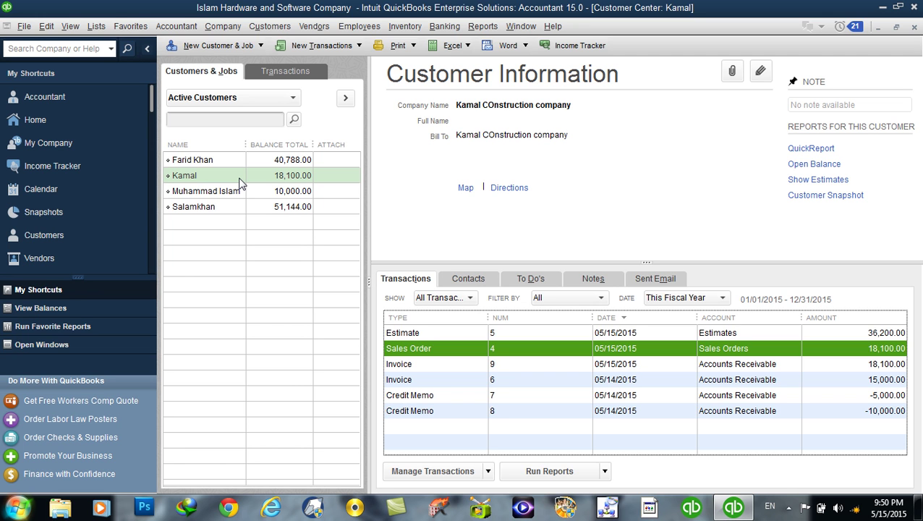
pyautogui.click(287, 181)
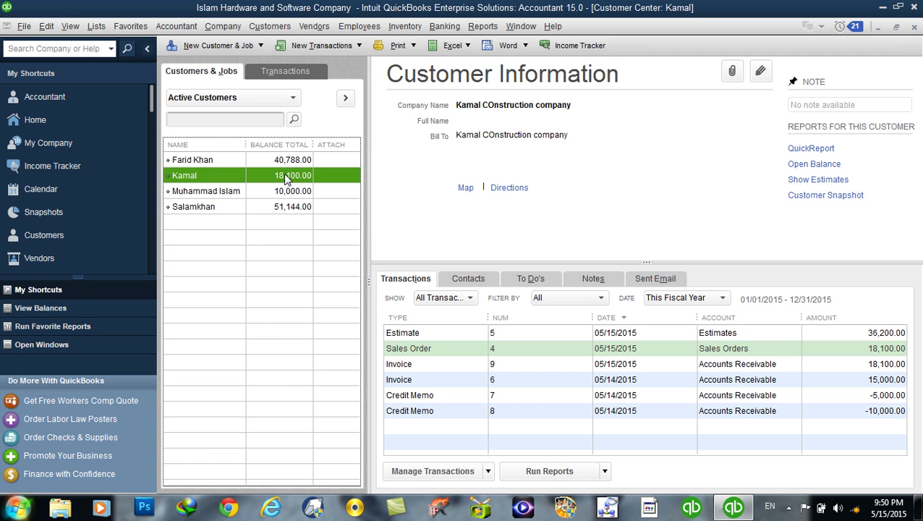
# Examine the Sales Order Fulfillment Worksheet with its listed sales order chosen for fulfillment, and close the worksheet.
pyautogui.click(269, 29)
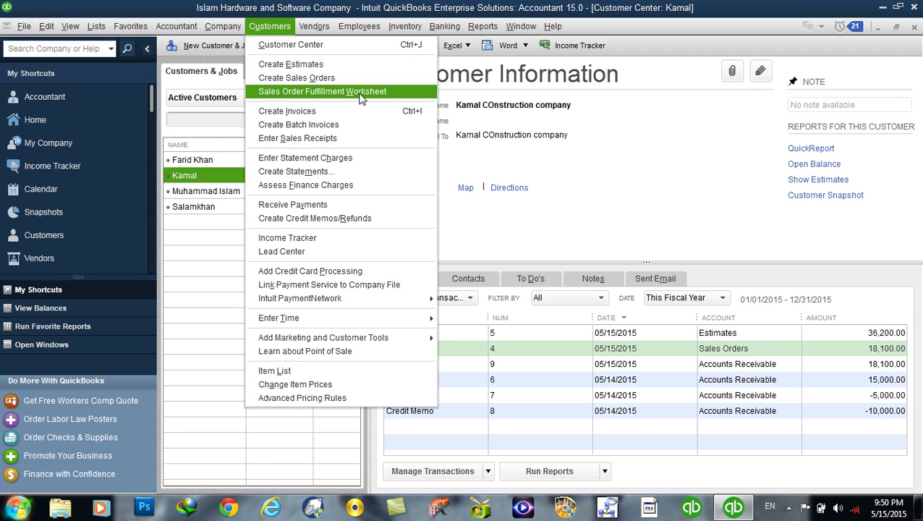
pyautogui.click(321, 93)
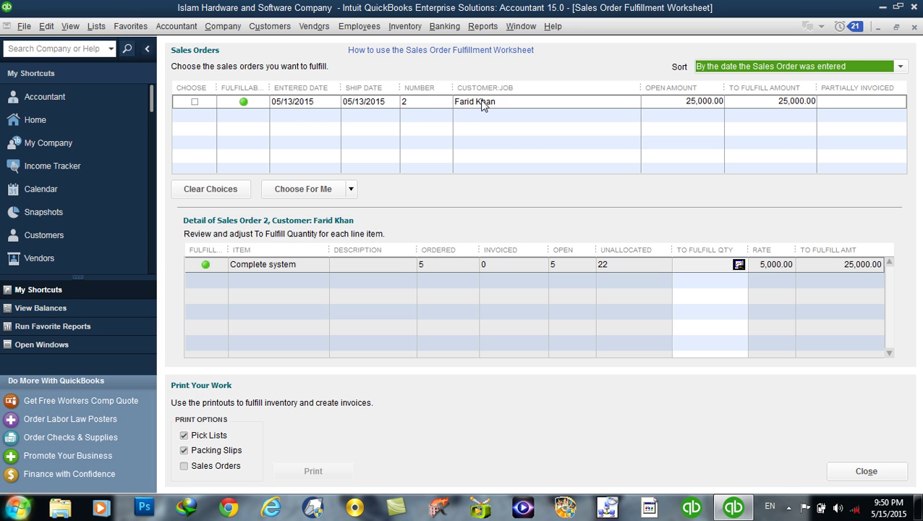
pyautogui.click(195, 102)
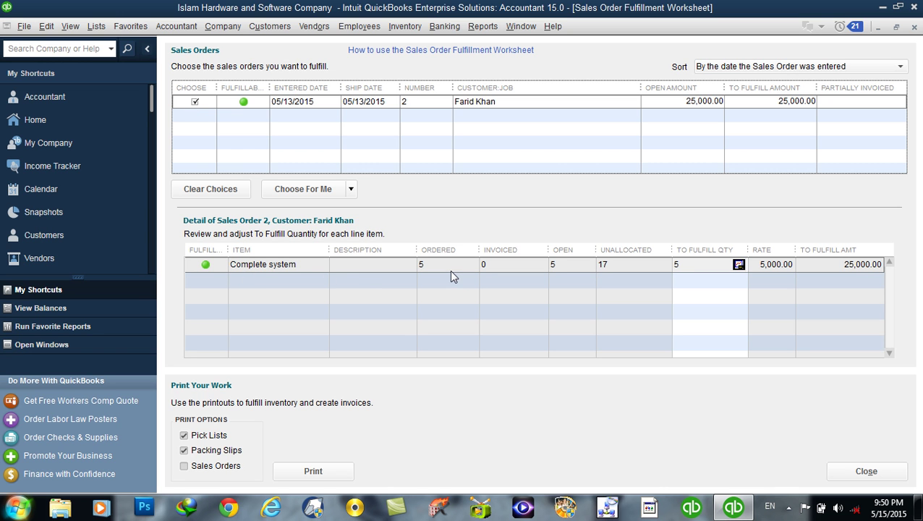
pyautogui.click(839, 471)
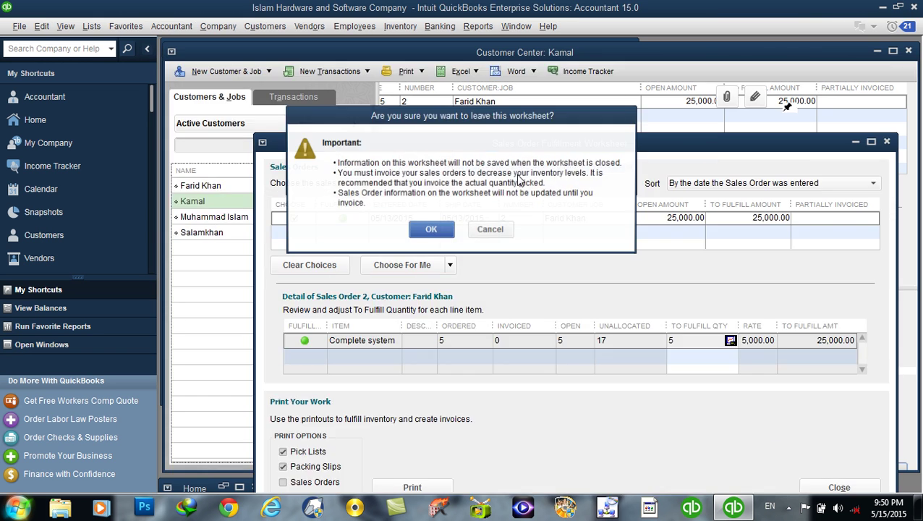
pyautogui.click(491, 229)
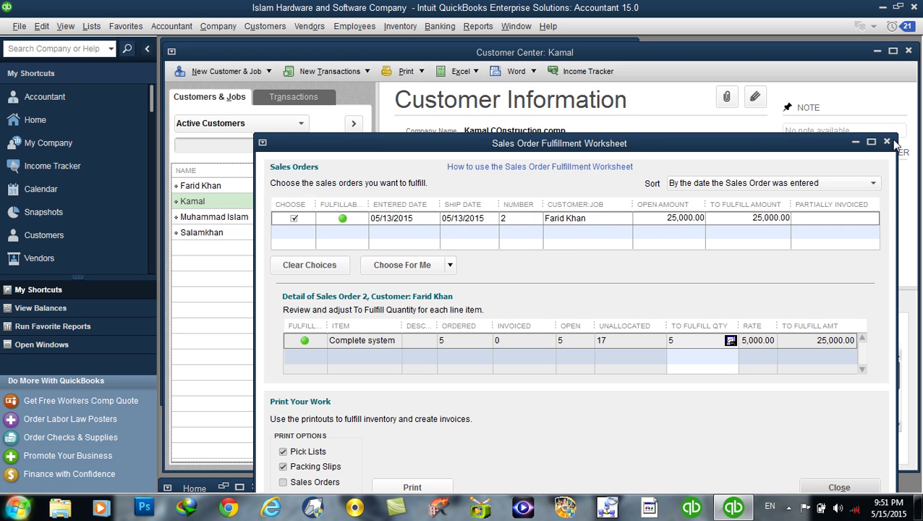
pyautogui.click(891, 141)
pyautogui.click(432, 229)
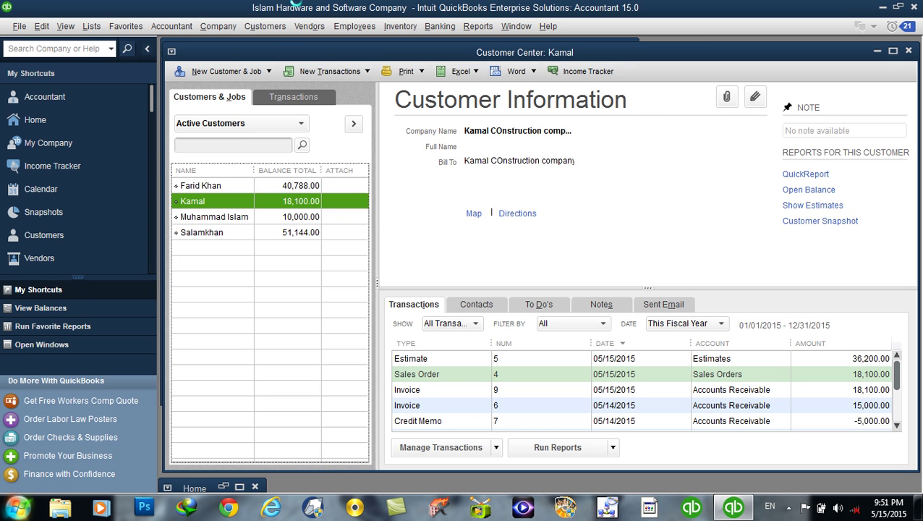
# Open the Receive Payments form for the construction company customer.
pyautogui.click(274, 27)
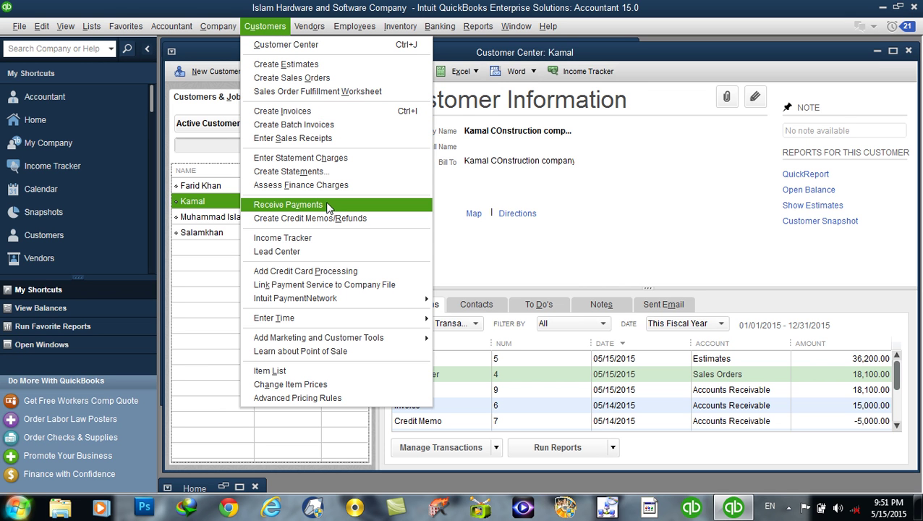
pyautogui.click(212, 206)
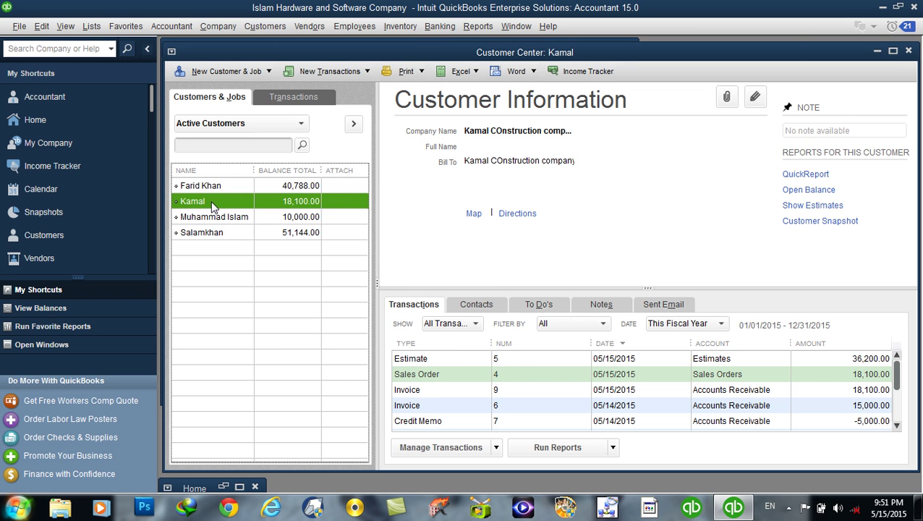
pyautogui.click(258, 27)
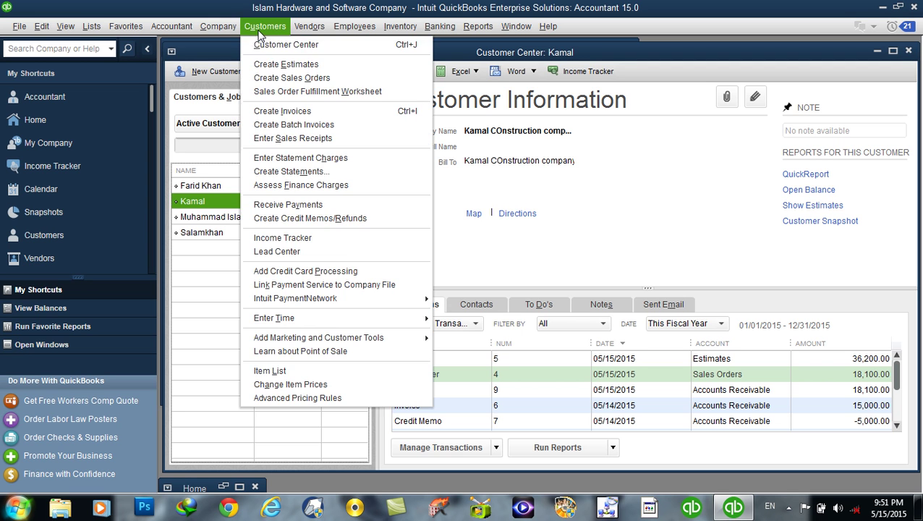
pyautogui.click(289, 205)
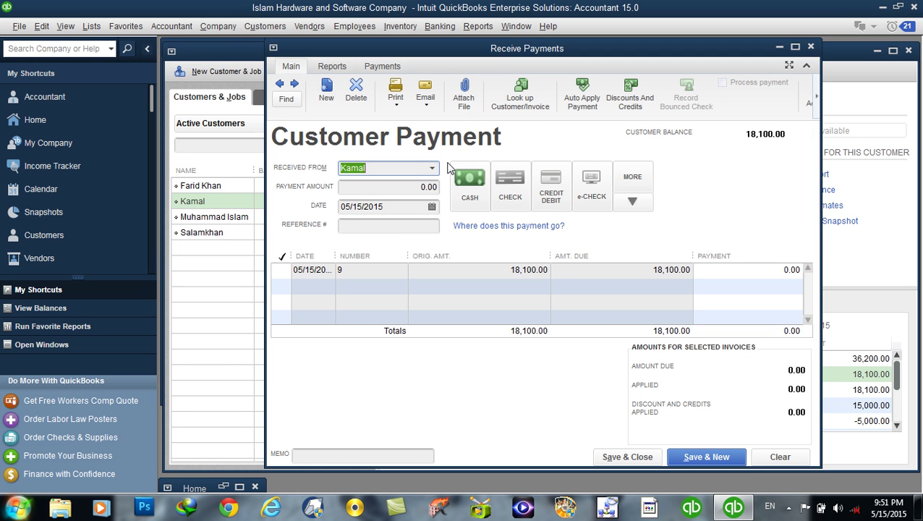
# Look at two other customers' open invoices in the payment form and return to the construction company customer.
pyautogui.click(433, 168)
pyautogui.click(371, 214)
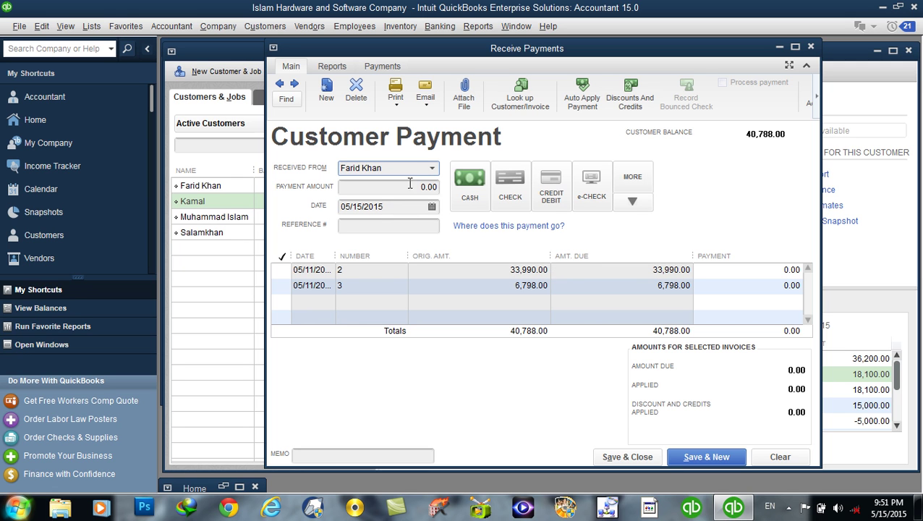
pyautogui.moveTo(382, 168); pyautogui.dragTo(340, 168)
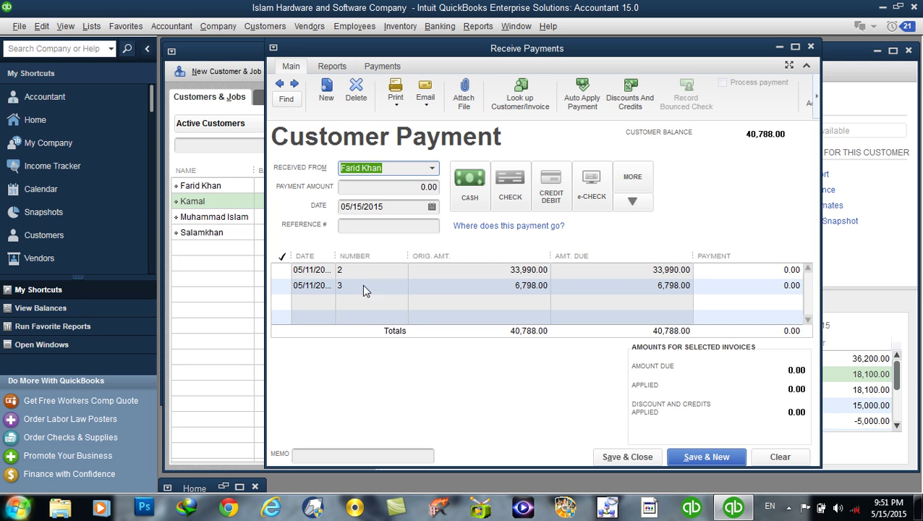
pyautogui.click(431, 168)
pyautogui.click(384, 266)
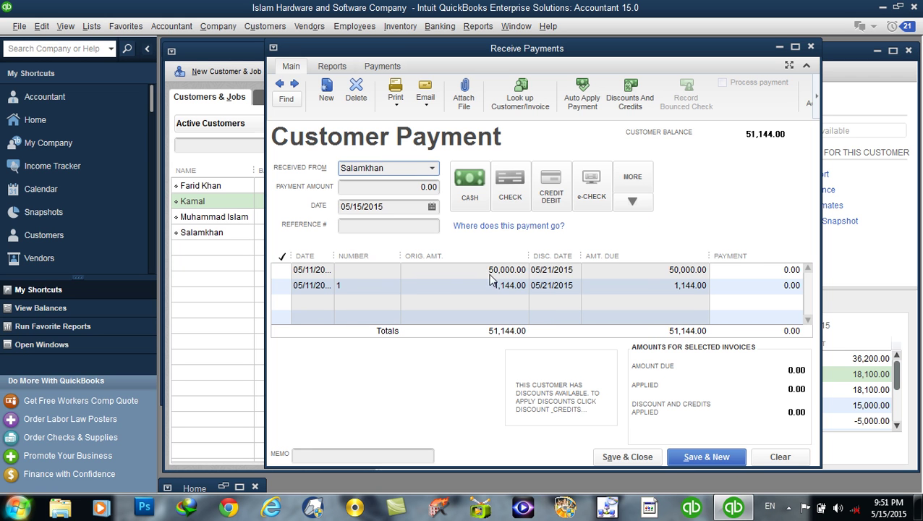
pyautogui.click(431, 169)
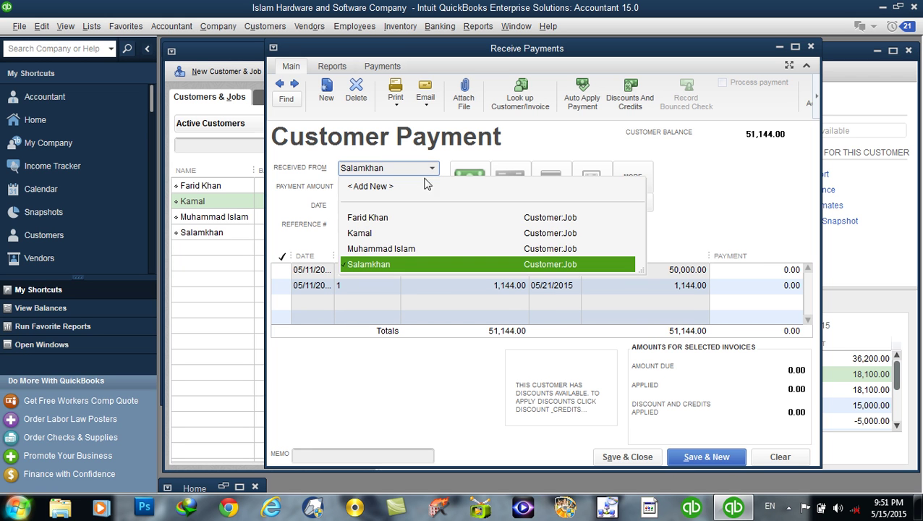
pyautogui.click(379, 234)
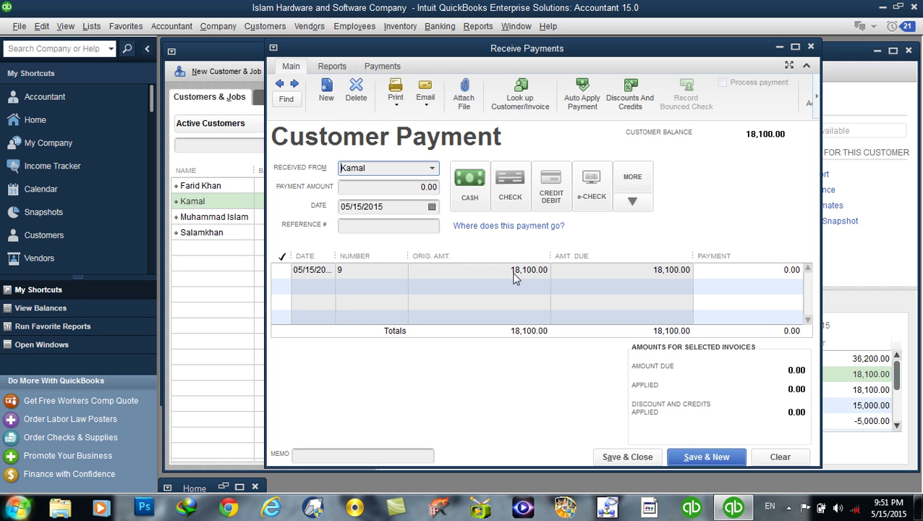
# Apply the payment to the customer's open invoice, keep automatic payment calculation on, and choose cash as the payment method.
pyautogui.click(283, 274)
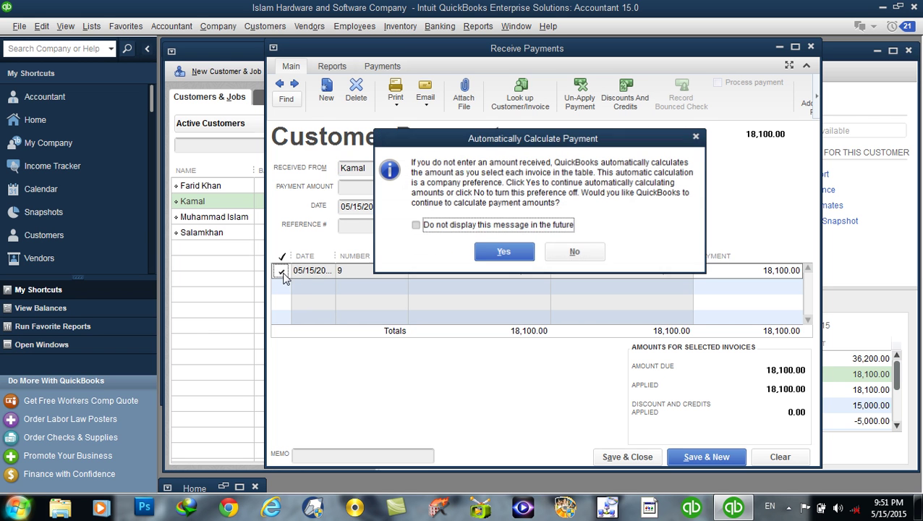
pyautogui.click(501, 249)
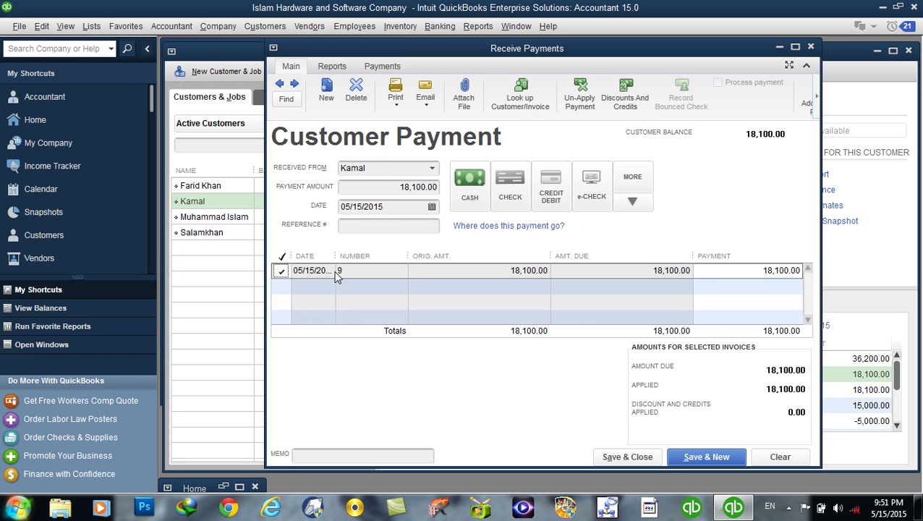
pyautogui.click(458, 187)
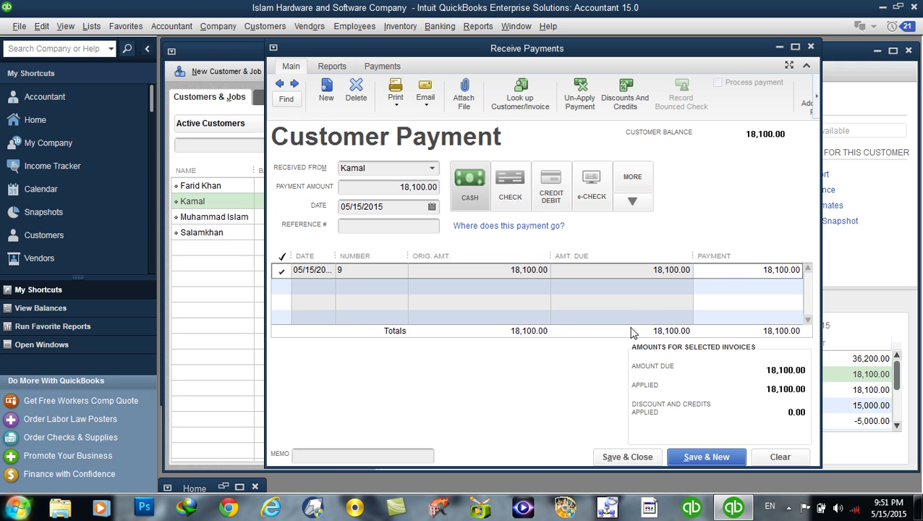
# Set the payment applied to the open invoice to 15,000.00.
pyautogui.click(776, 272)
pyautogui.moveTo(776, 272); pyautogui.dragTo(803, 272)
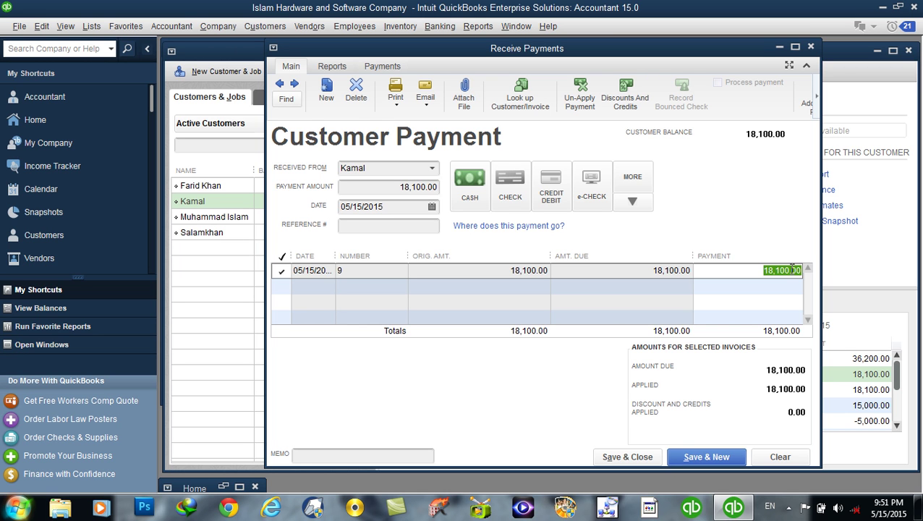
pyautogui.write('15000')
pyautogui.press('Tab')
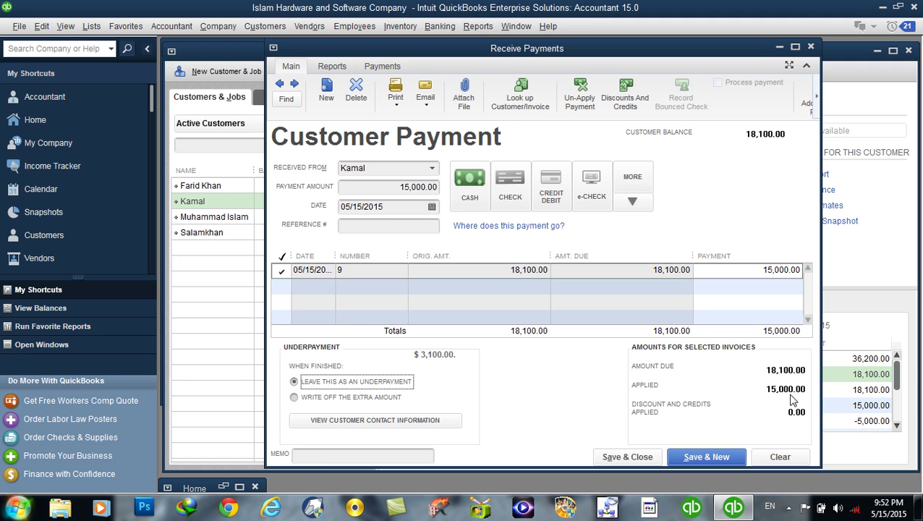
# Save and close the customer payment, and check the undeposited funds in the Trial Balance report.
pyautogui.click(622, 467)
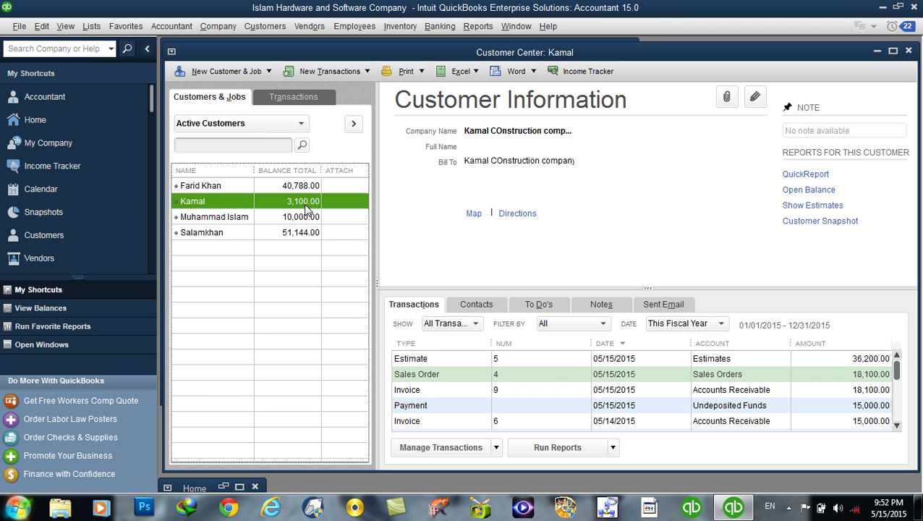
pyautogui.click(469, 31)
pyautogui.moveTo(551, 275)
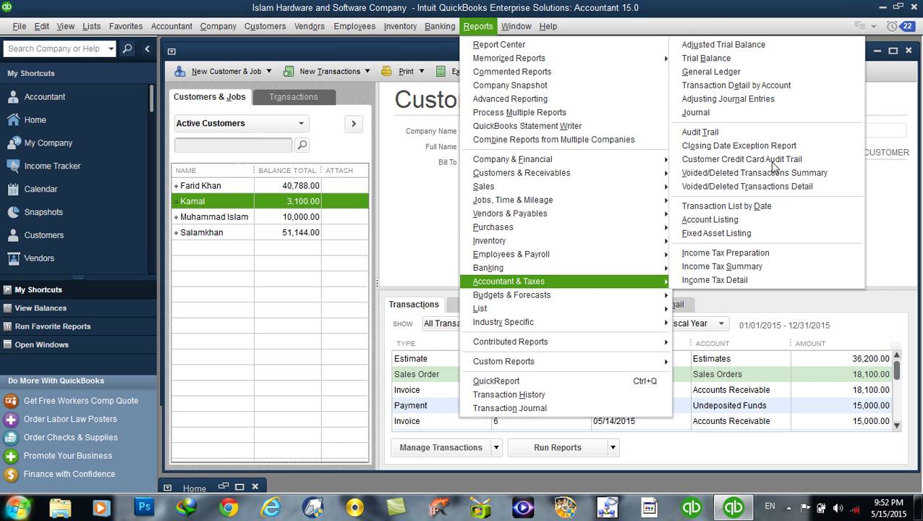
pyautogui.click(745, 59)
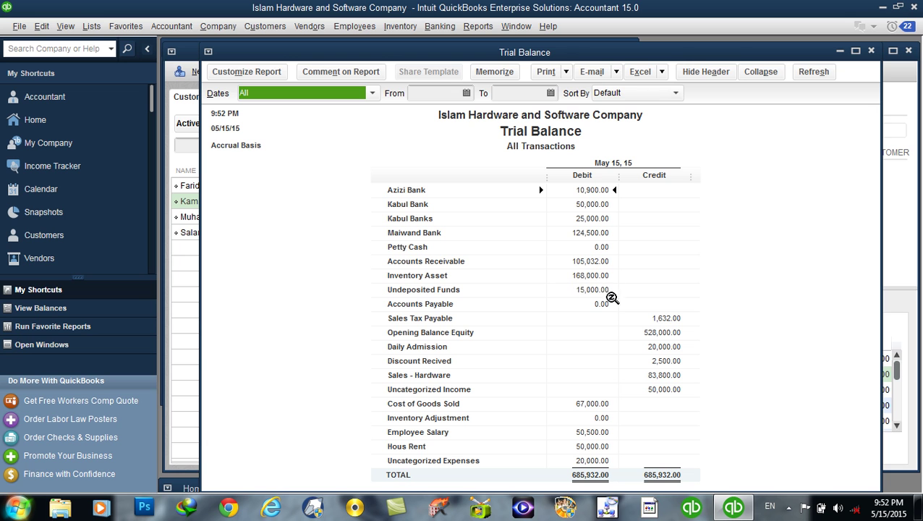
pyautogui.click(438, 27)
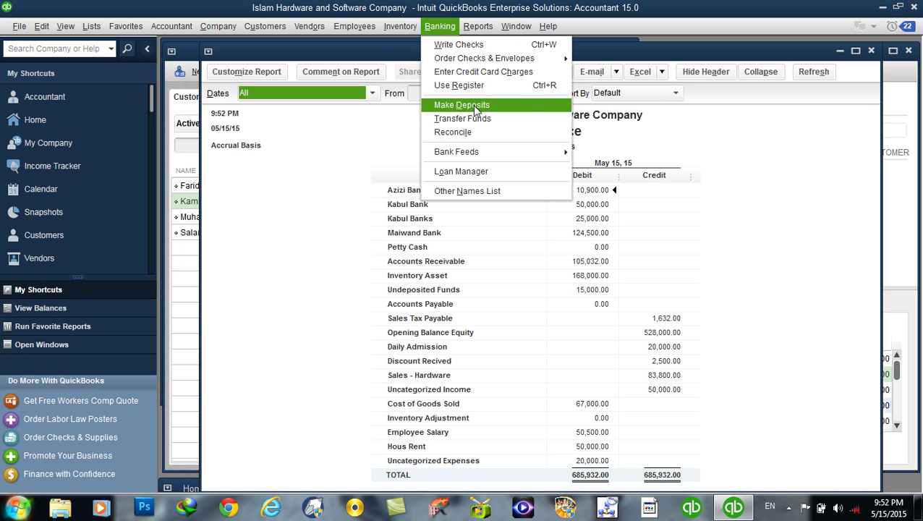
pyautogui.click(871, 52)
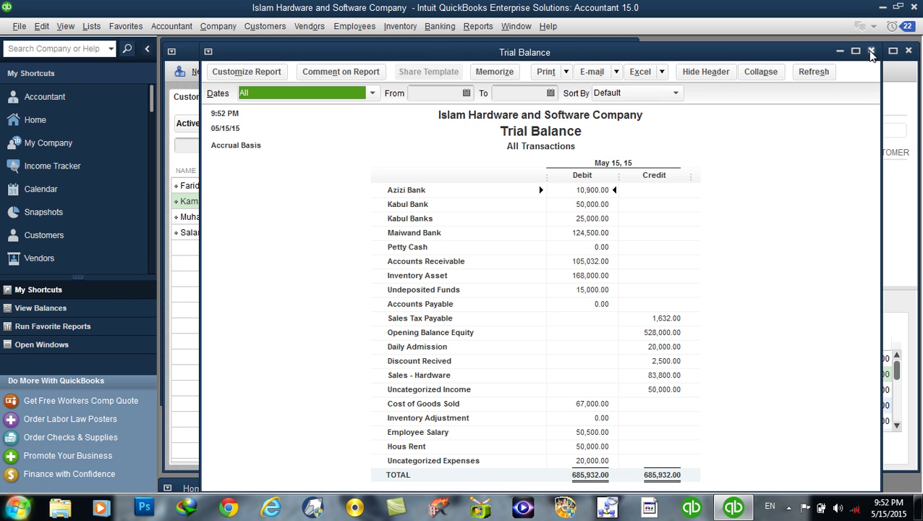
pyautogui.click(870, 52)
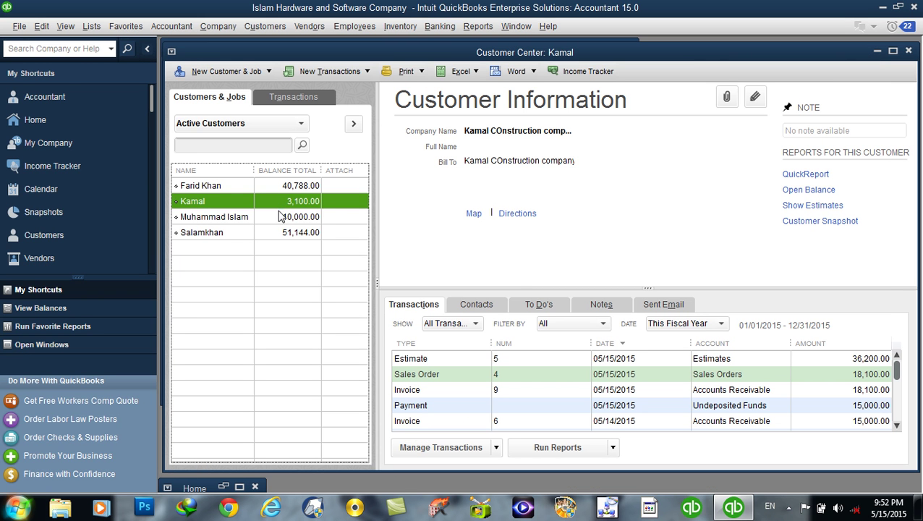
# Record and save a cash payment of 3,100.00 from the construction company customer for the rest of invoice 9.
pyautogui.click(250, 27)
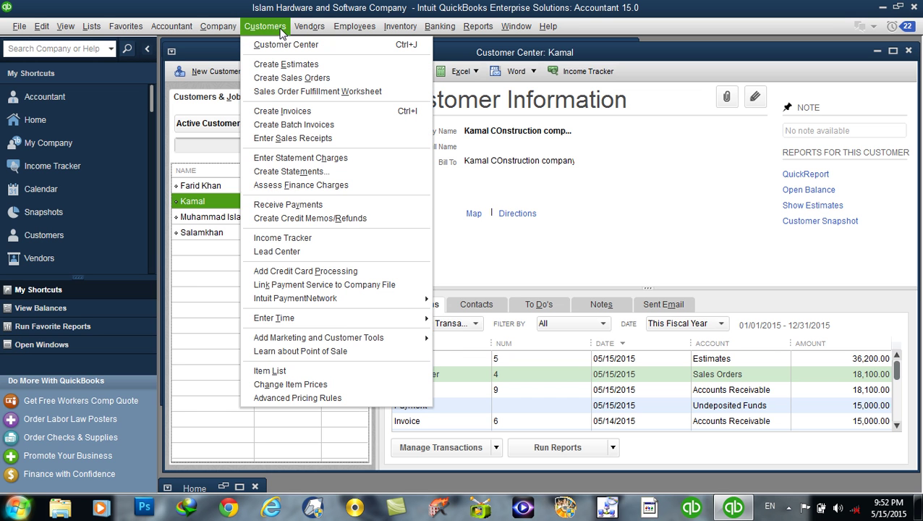
pyautogui.click(306, 204)
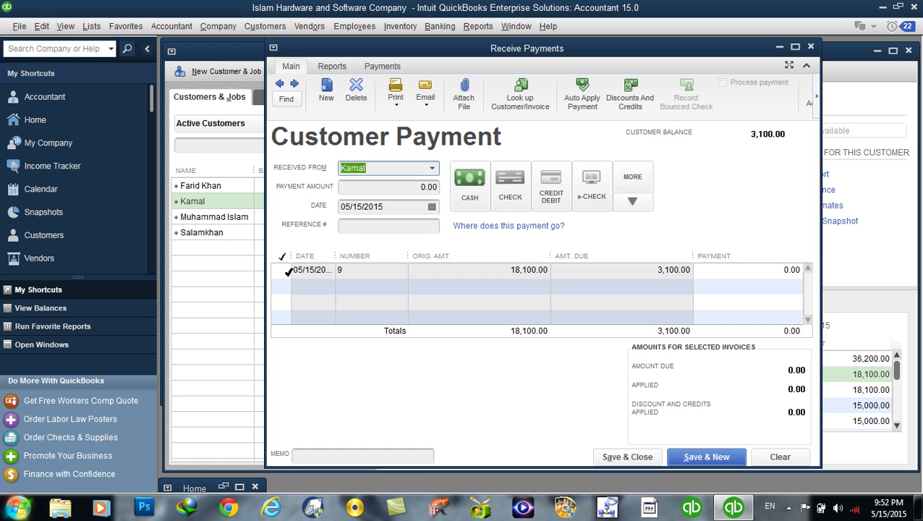
pyautogui.click(281, 271)
pyautogui.click(524, 253)
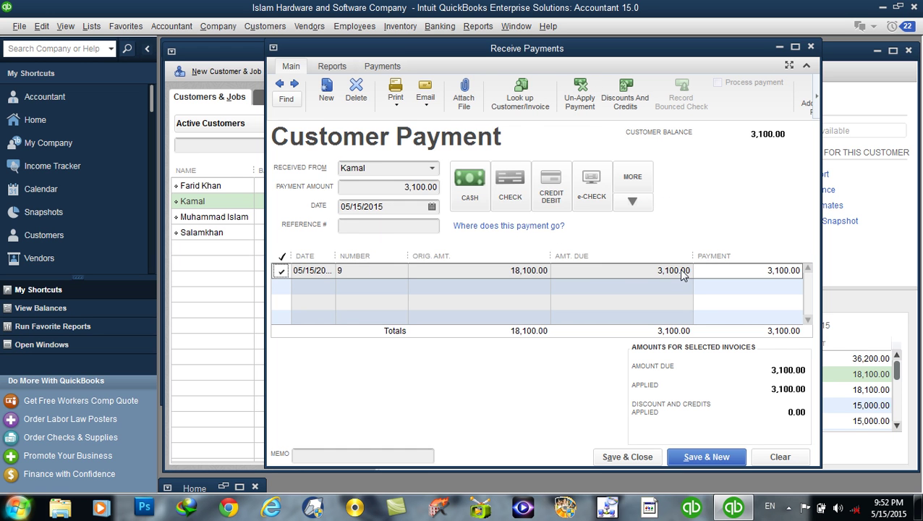
pyautogui.click(470, 190)
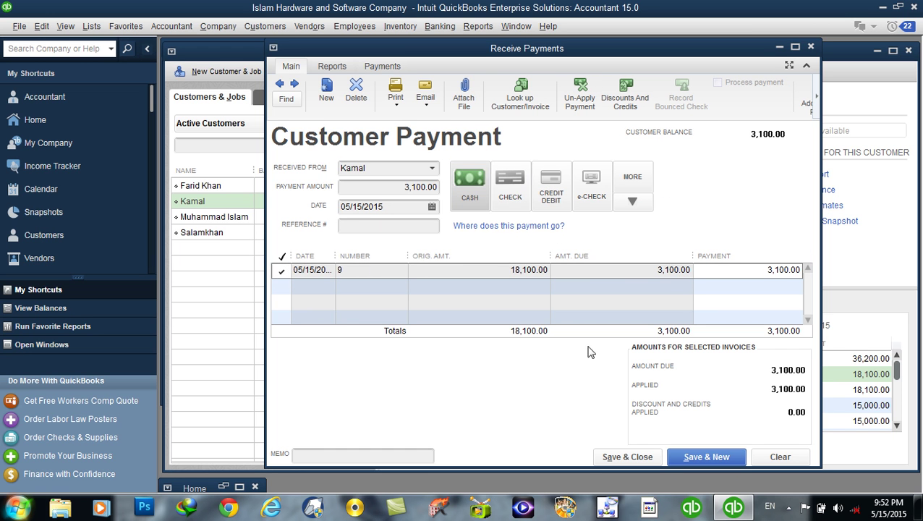
pyautogui.click(626, 455)
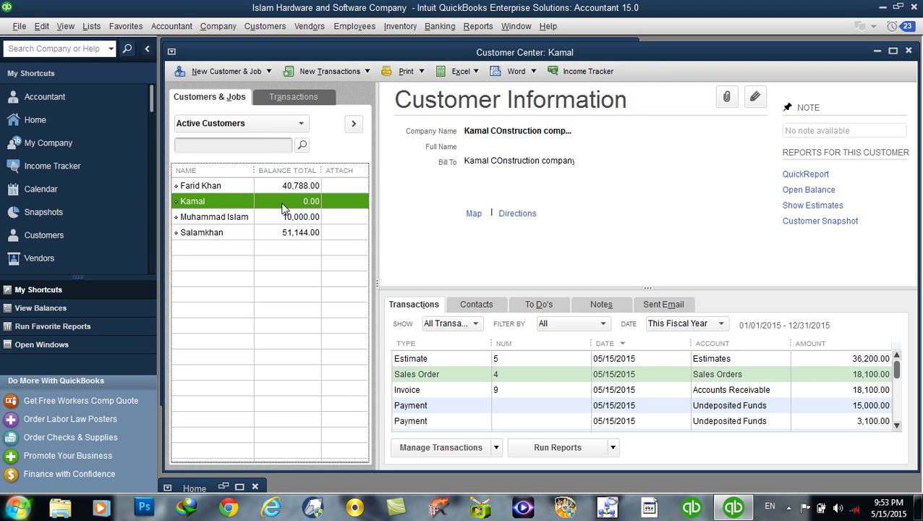
# Examine the transactions behind Undeposited Funds in the Trial Balance report.
pyautogui.click(444, 26)
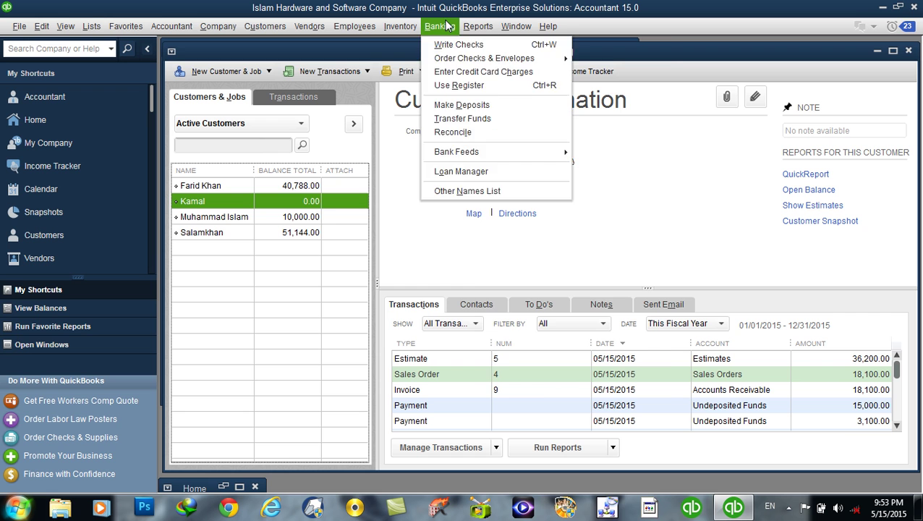
pyautogui.moveTo(476, 27)
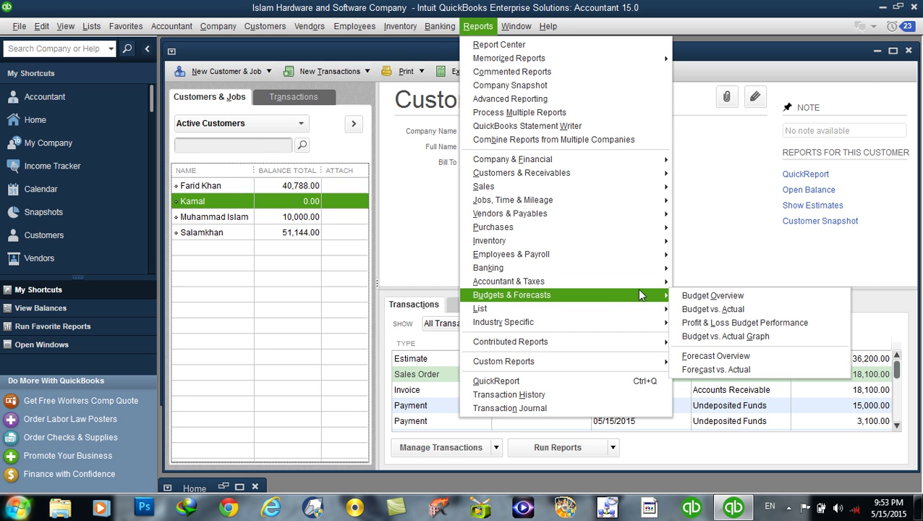
pyautogui.moveTo(639, 287)
pyautogui.click(694, 61)
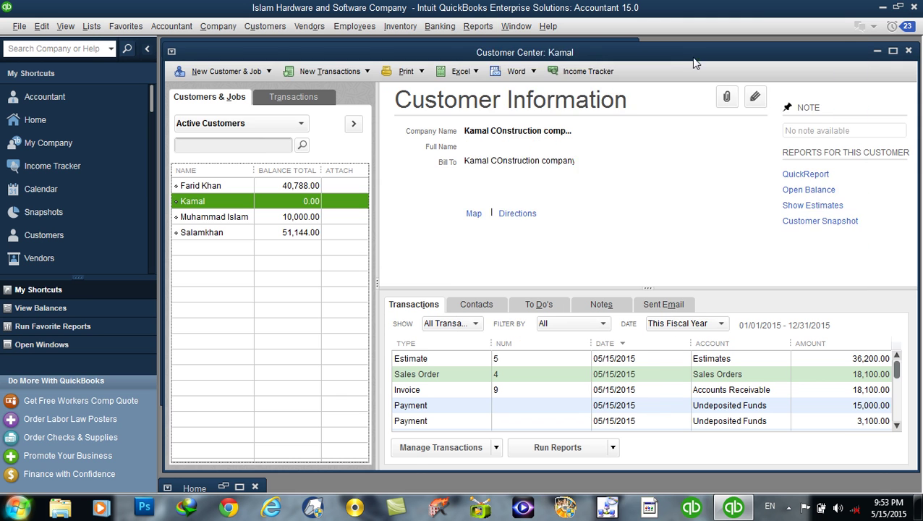
pyautogui.write('a')
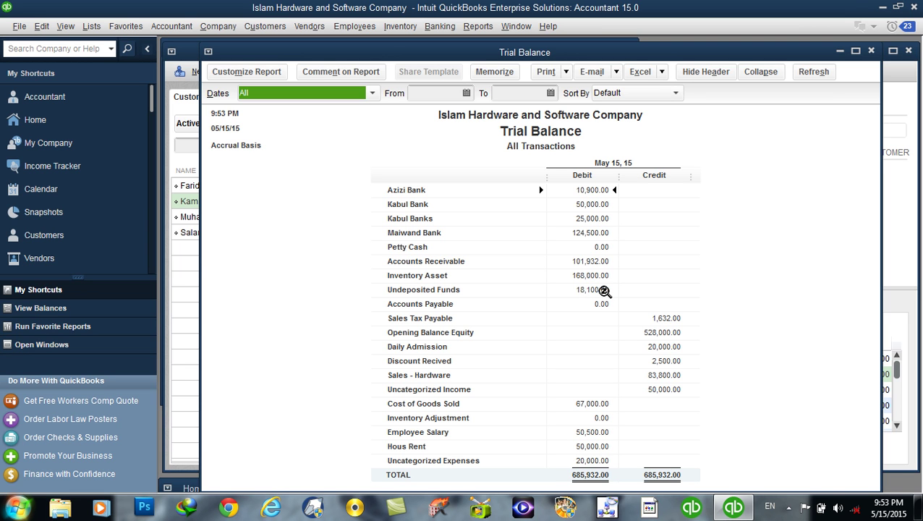
pyautogui.doubleClick(604, 290)
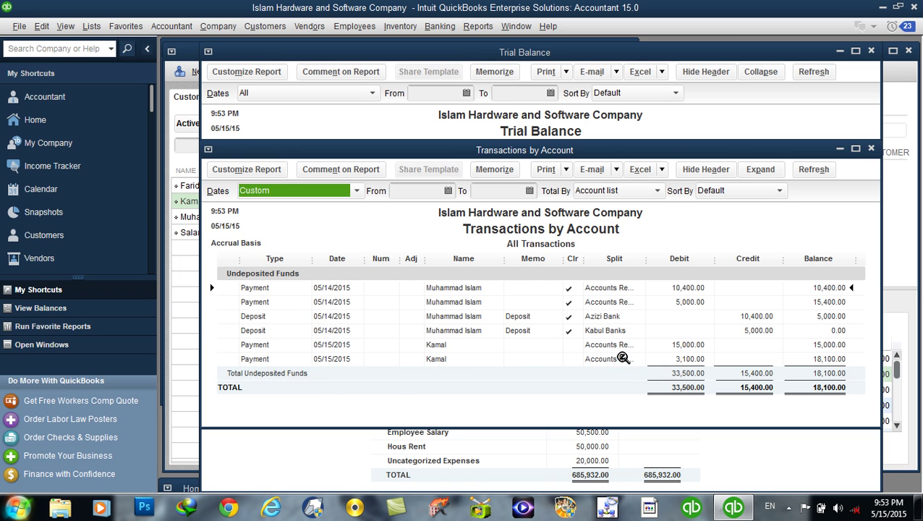
pyautogui.click(871, 149)
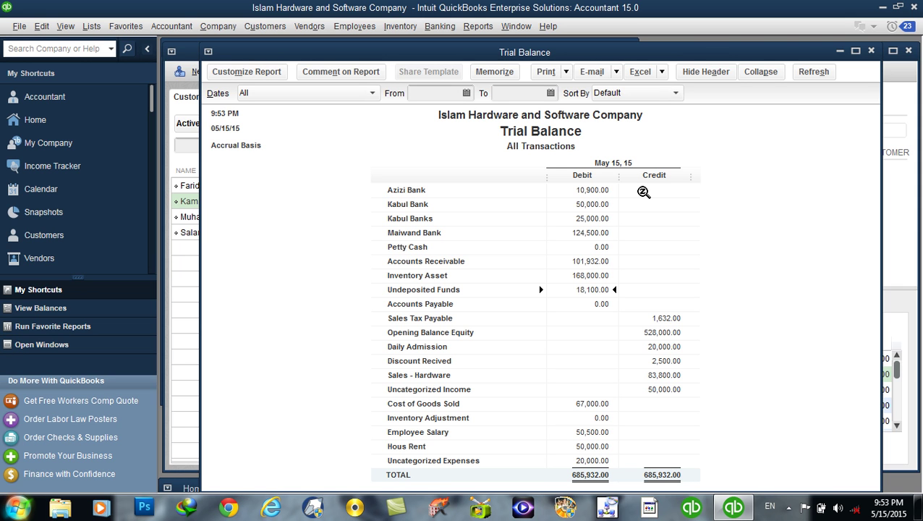
# Start a bank deposit and include both cash payments, 15,000.00 and 3,100.00.
pyautogui.click(433, 31)
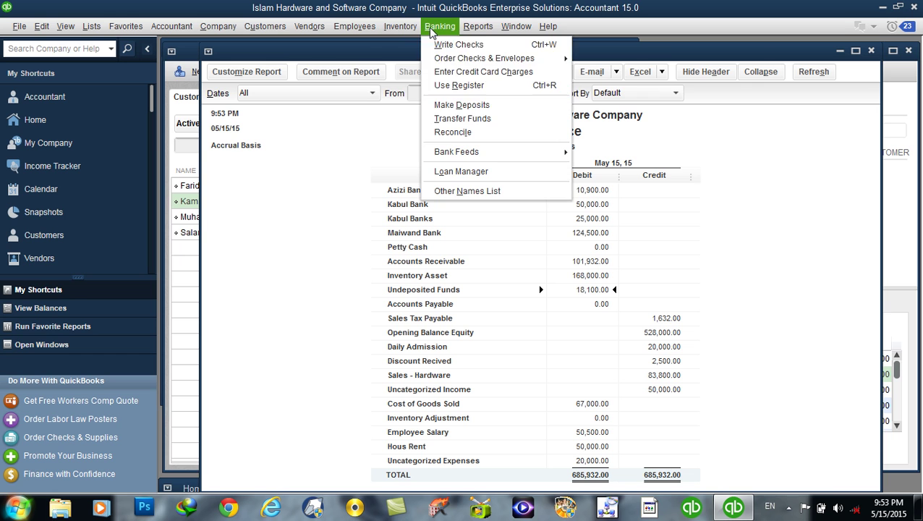
pyautogui.click(470, 107)
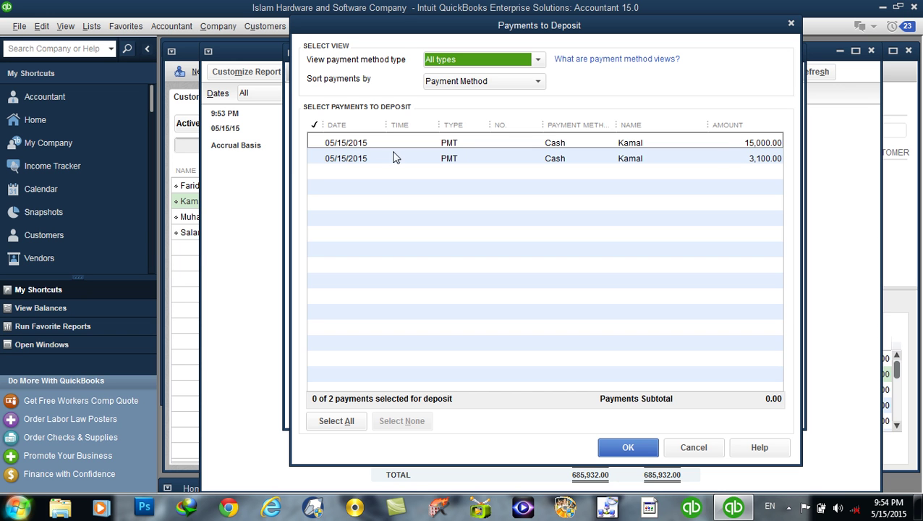
pyautogui.click(318, 141)
pyautogui.click(318, 157)
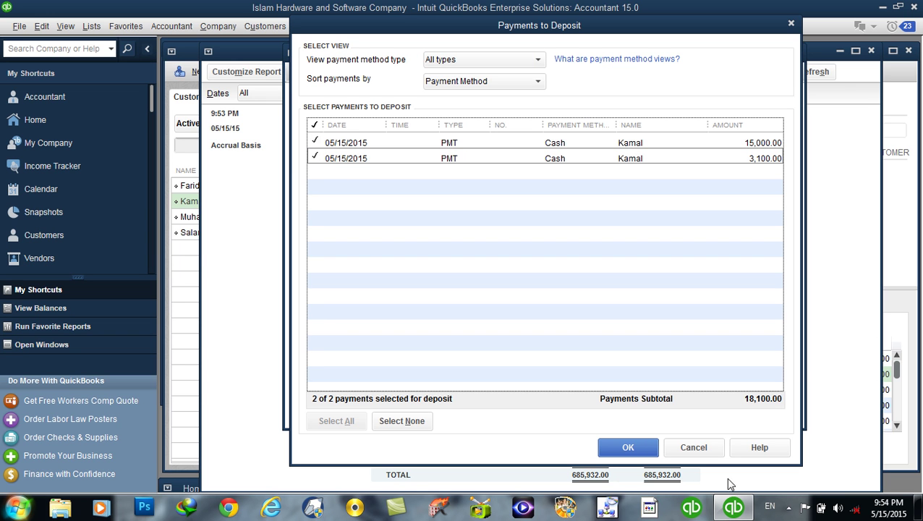
pyautogui.click(651, 450)
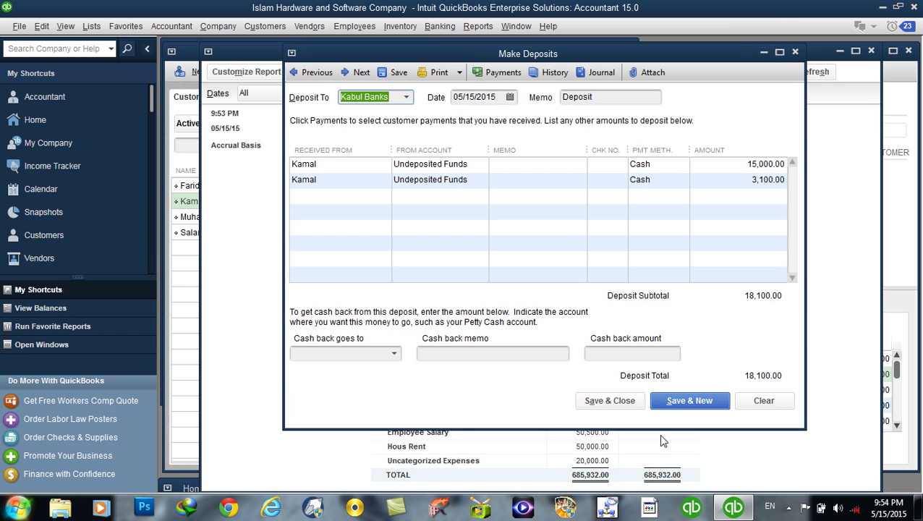
# Set Azizi Bank as the account for the deposit, save it, and close the Trial Balance report.
pyautogui.click(407, 99)
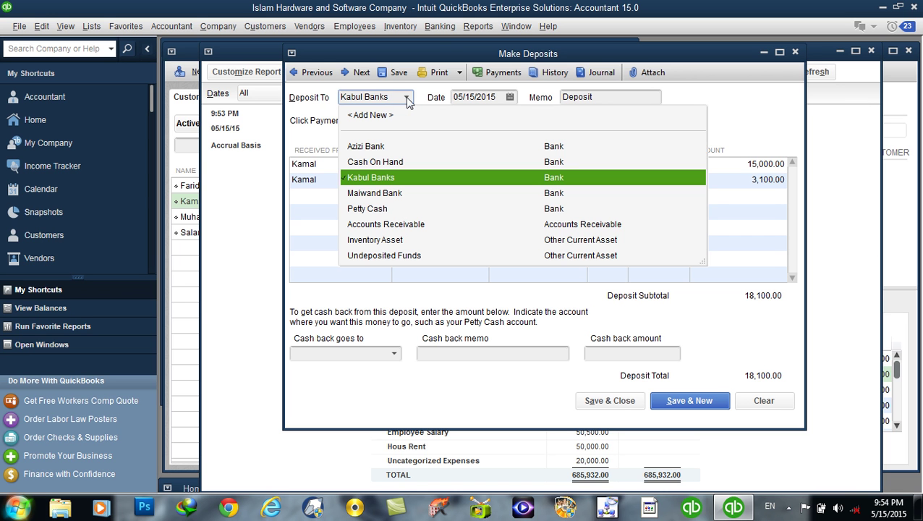
pyautogui.moveTo(436, 54); pyautogui.dragTo(429, 88)
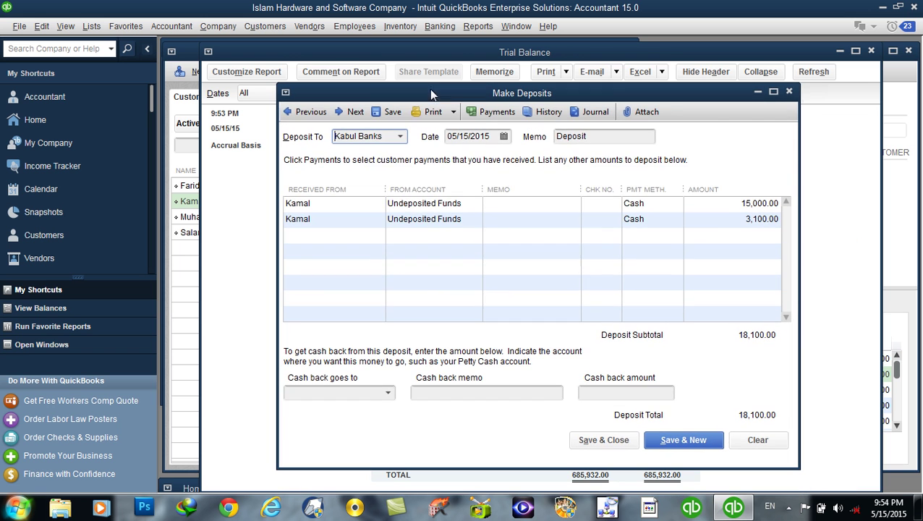
pyautogui.click(400, 136)
pyautogui.click(363, 184)
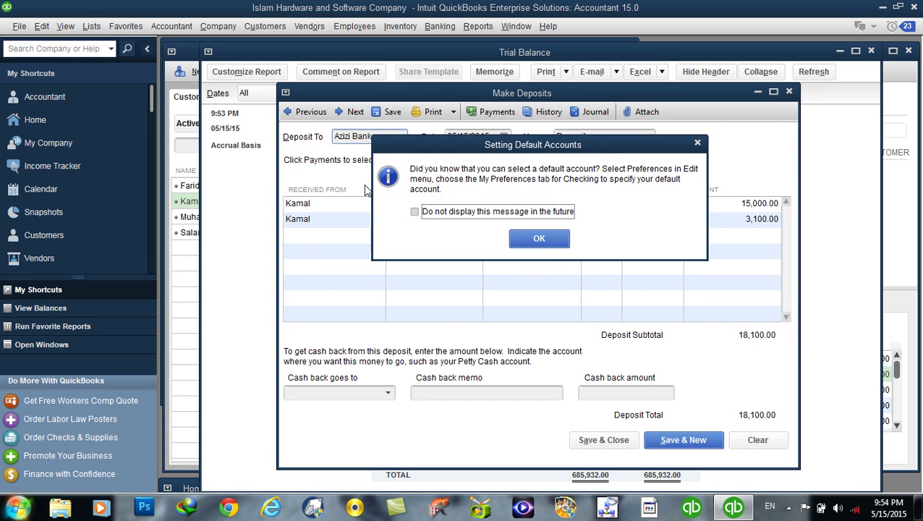
pyautogui.click(550, 246)
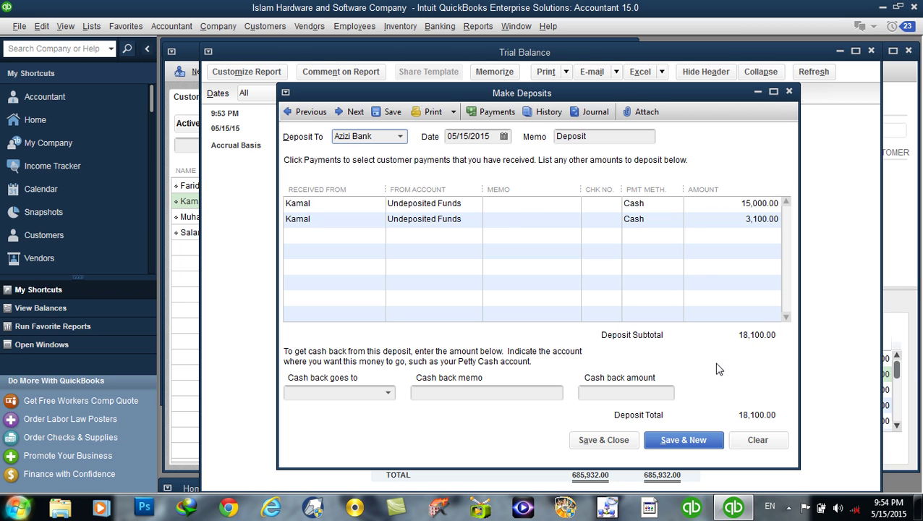
pyautogui.click(587, 445)
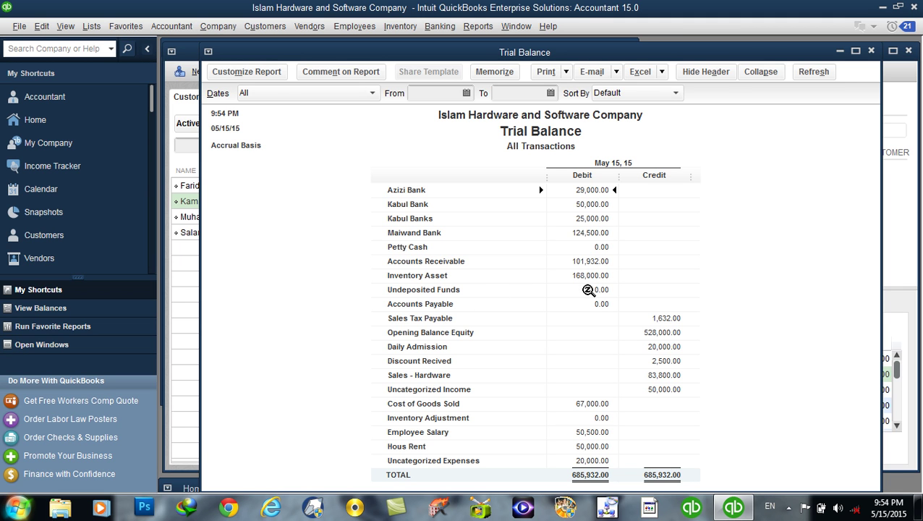
pyautogui.click(870, 50)
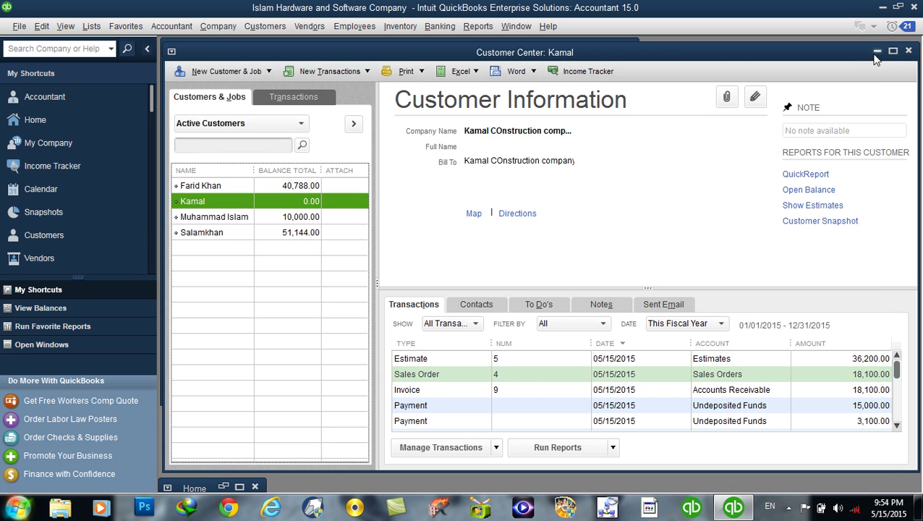
# Maximize the Customer Center and start a new invoice for the construction company customer without using the available estimate.
pyautogui.click(892, 50)
pyautogui.click(269, 26)
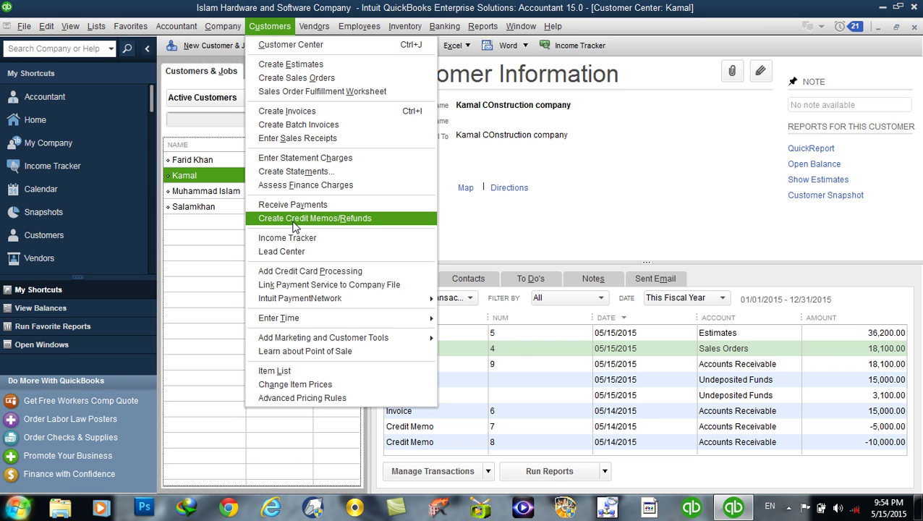
pyautogui.click(275, 6)
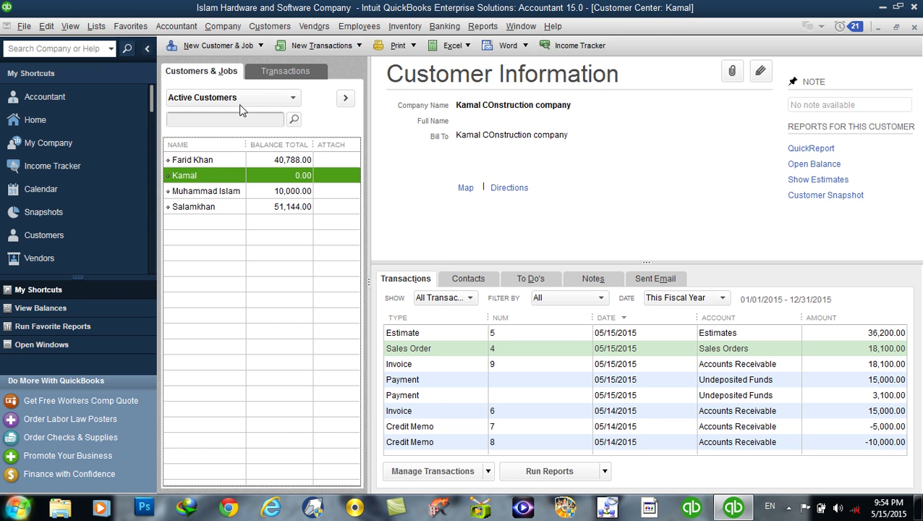
pyautogui.click(252, 30)
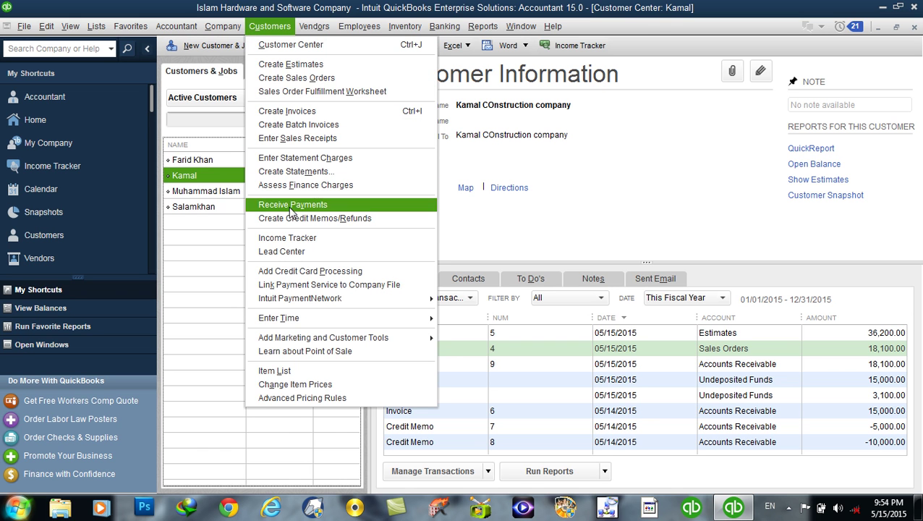
pyautogui.click(288, 111)
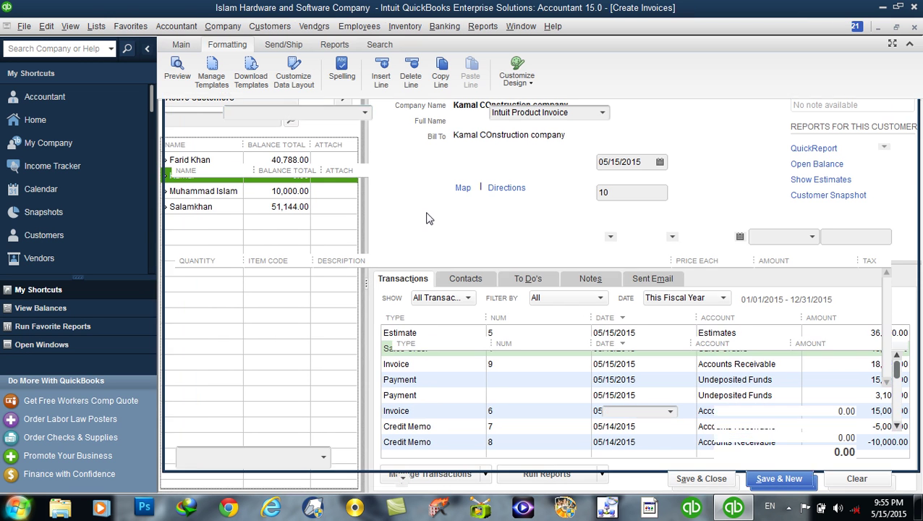
pyautogui.click(366, 113)
pyautogui.click(289, 180)
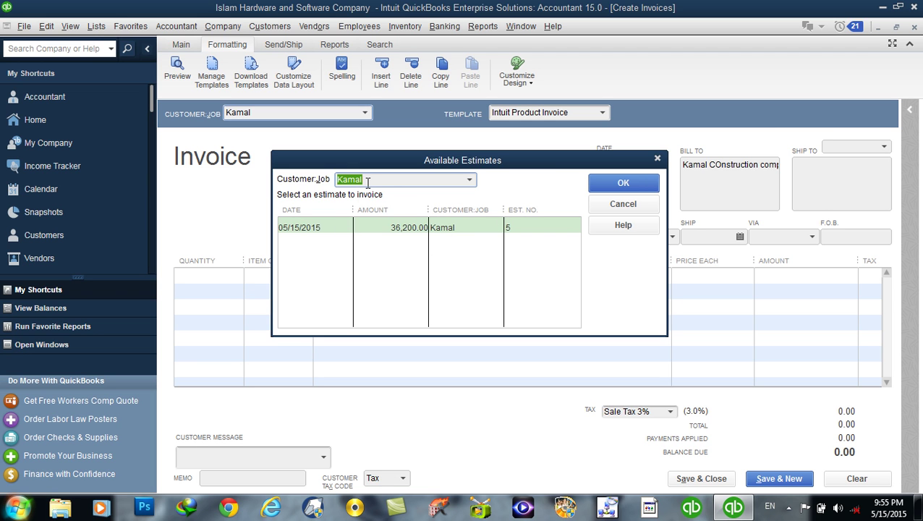
pyautogui.click(601, 207)
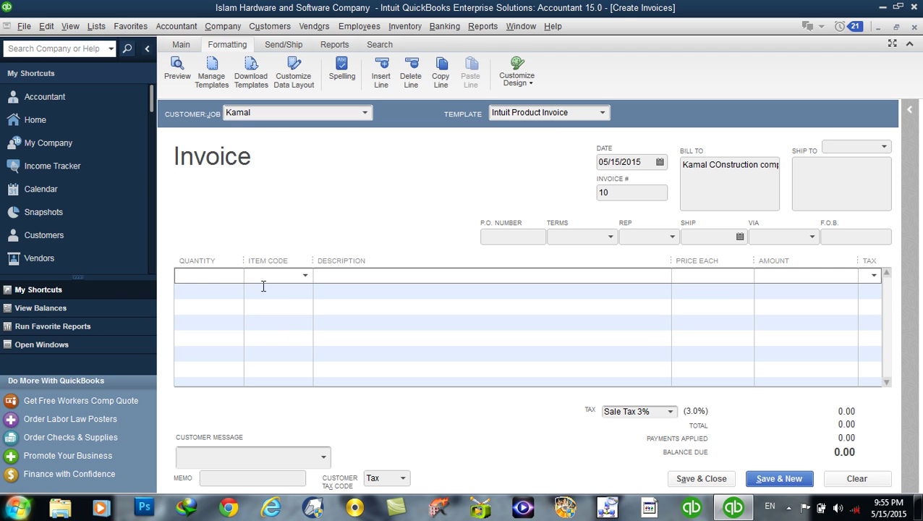
# Add the CPU and Monitor items as the first two lines of the invoice.
pyautogui.click(305, 275)
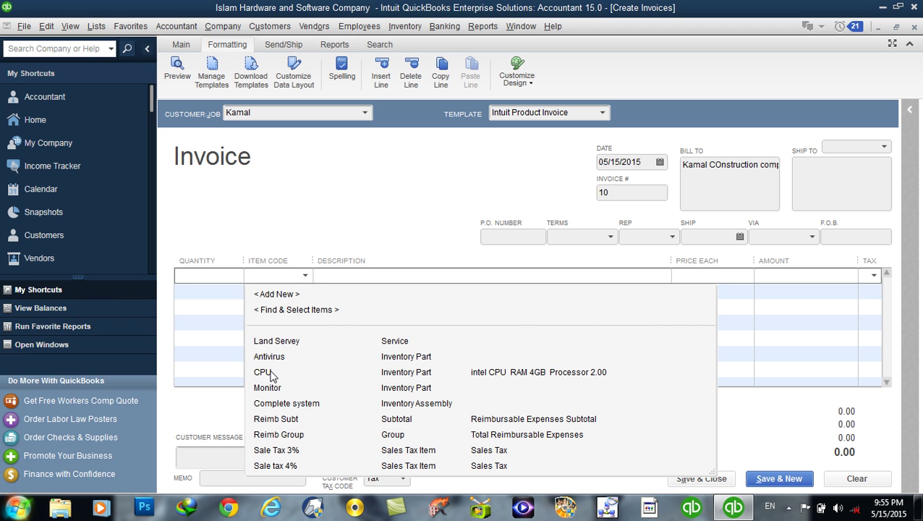
pyautogui.click(264, 373)
pyautogui.click(304, 312)
pyautogui.click(267, 423)
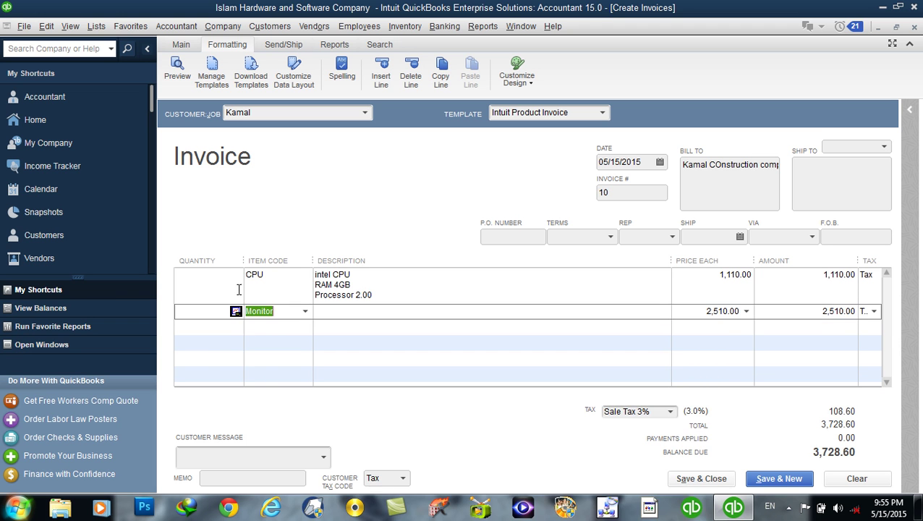
# Set the quantity to 10 on both the CPU and Monitor lines of the invoice.
pyautogui.click(232, 282)
pyautogui.write('10')
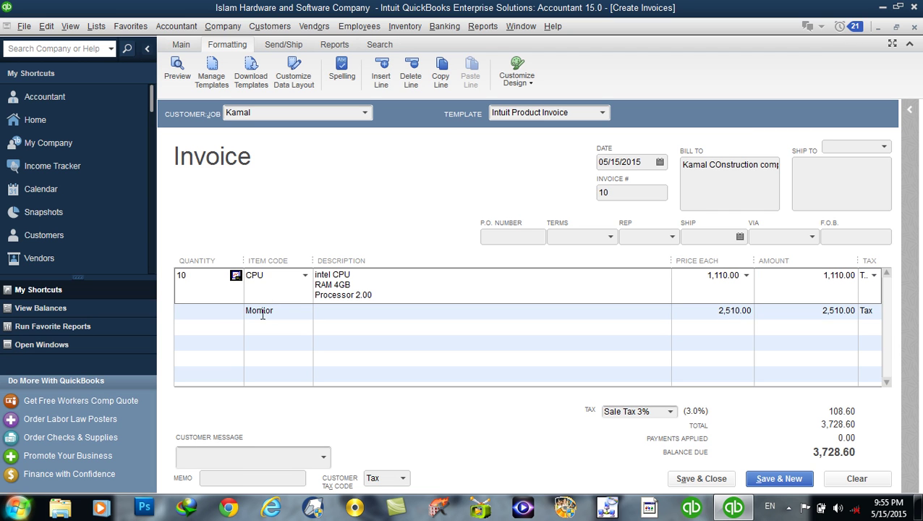
pyautogui.click(234, 316)
pyautogui.write('10')
pyautogui.press('Tab')
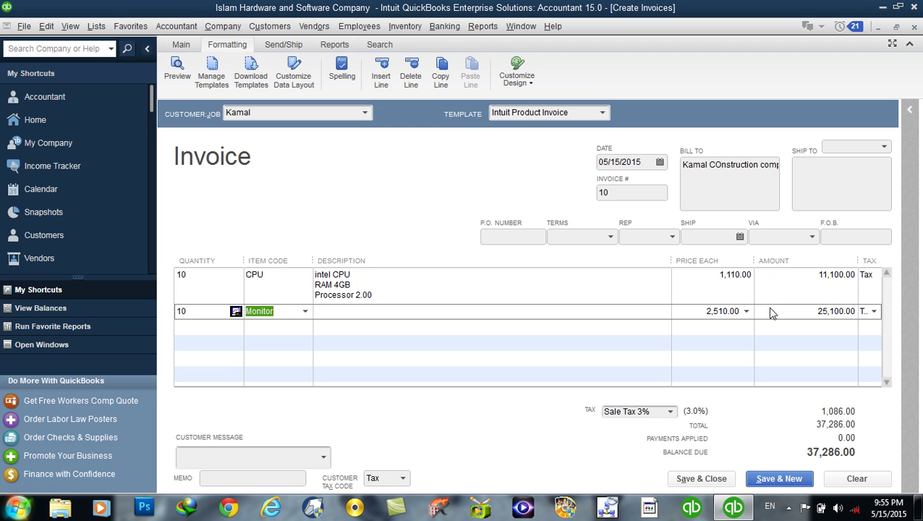
# Mark the CPU and Monitor invoice lines as Non taxable, then save and close the invoice, ignoring all spelling suggestions.
pyautogui.click(875, 279)
pyautogui.click(875, 279)
pyautogui.click(847, 338)
pyautogui.click(865, 312)
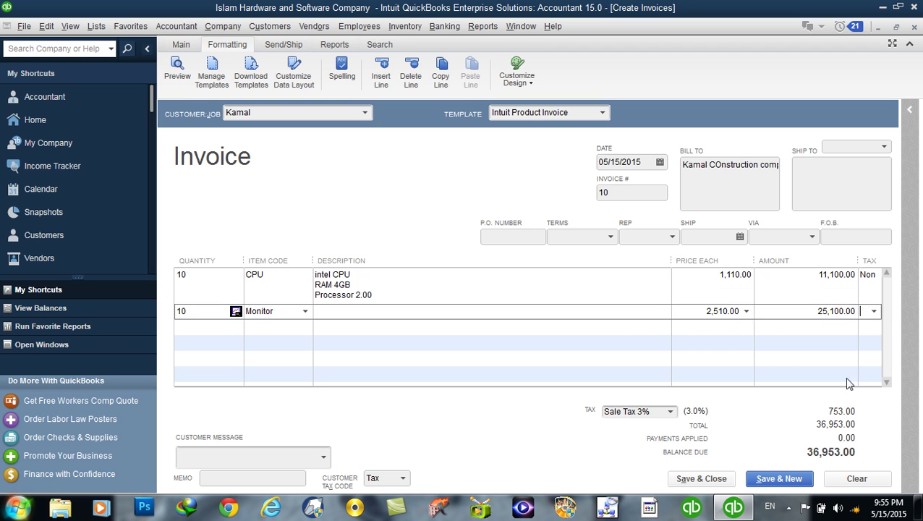
pyautogui.click(873, 311)
pyautogui.click(428, 129)
pyautogui.click(874, 311)
pyautogui.click(814, 376)
pyautogui.click(702, 479)
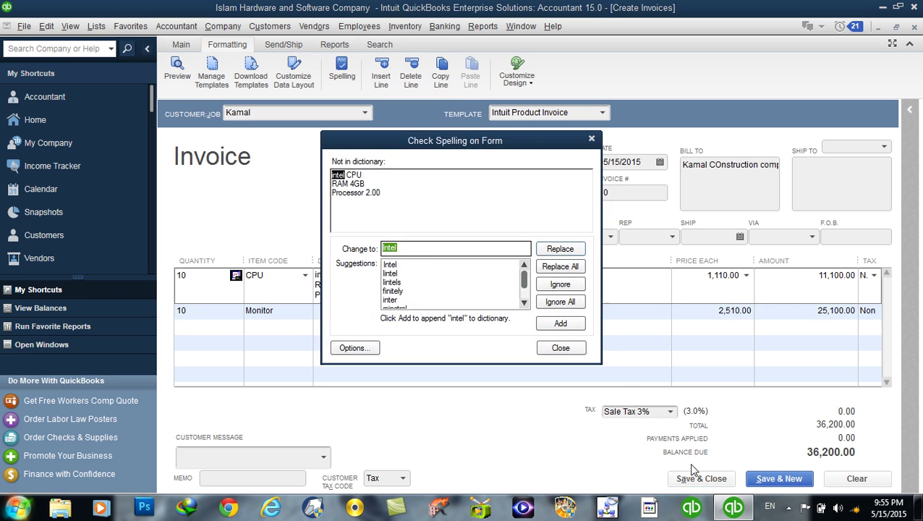
pyautogui.click(578, 300)
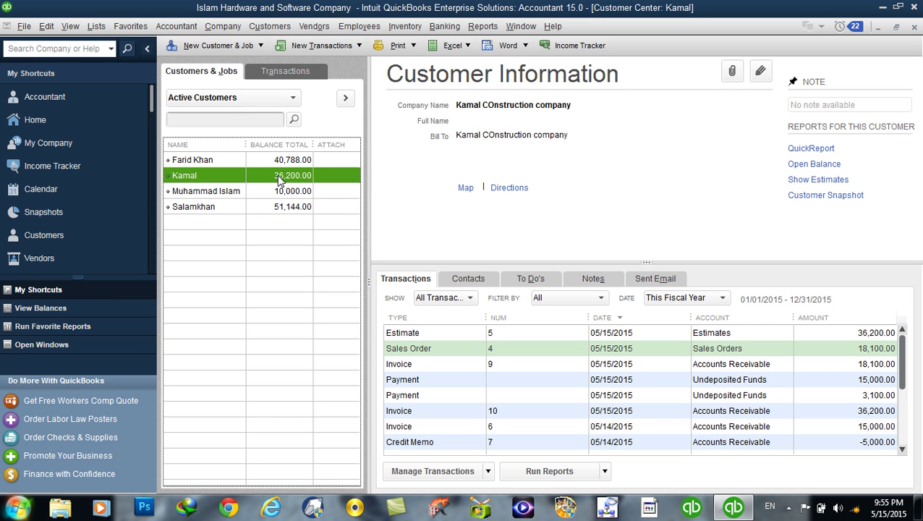
# Start a credit memo for the construction company customer and add the CPU and Monitor items as its first two lines.
pyautogui.click(258, 32)
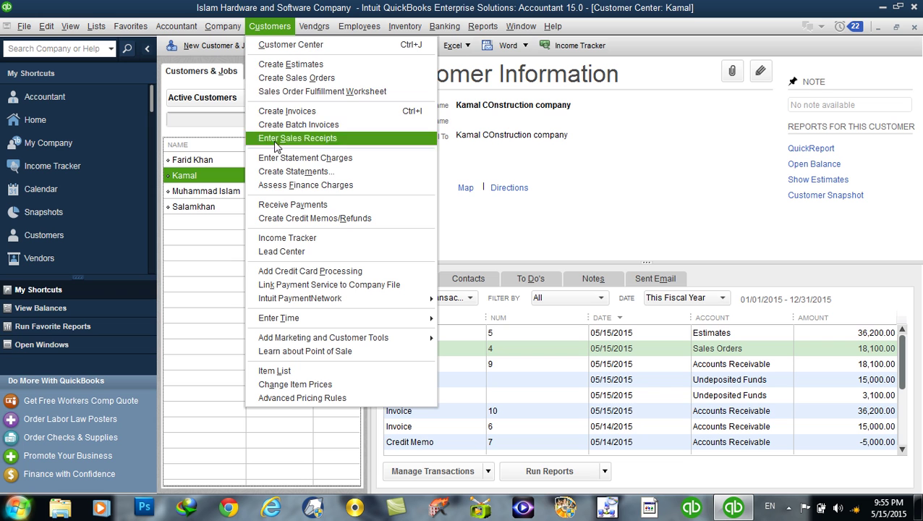
pyautogui.click(279, 221)
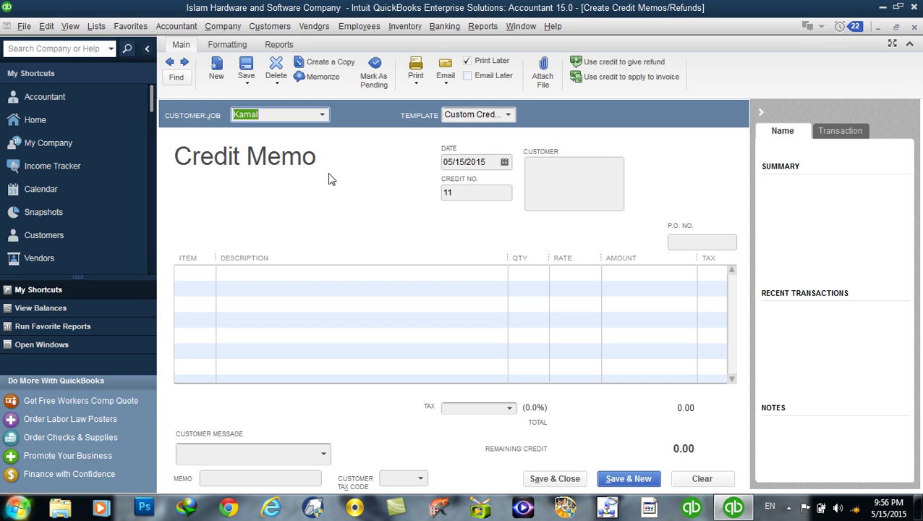
pyautogui.click(210, 270)
pyautogui.click(208, 352)
pyautogui.click(208, 308)
pyautogui.click(246, 318)
pyautogui.click(618, 168)
pyautogui.click(617, 168)
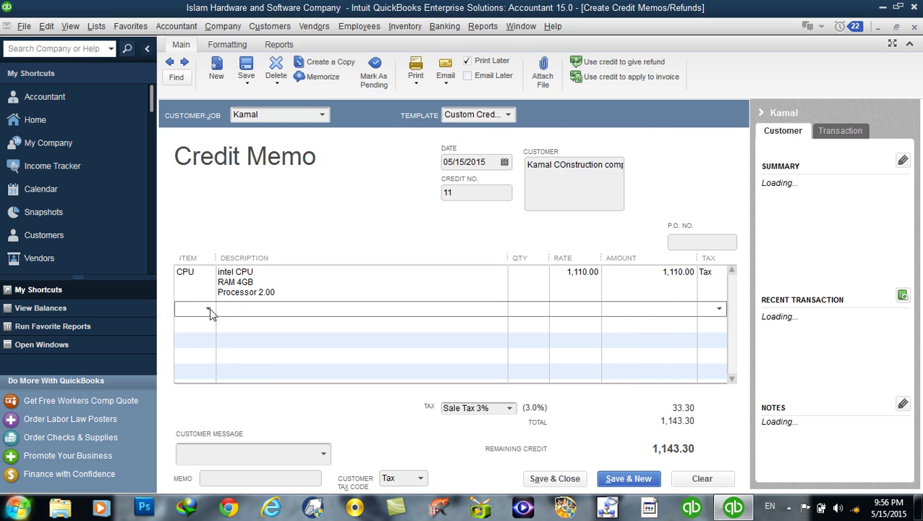
pyautogui.click(208, 309)
pyautogui.click(201, 406)
# Set the quantity to 10 on both the CPU and Monitor lines of the credit memo.
pyautogui.click(524, 270)
pyautogui.write('10')
pyautogui.press('Down')
pyautogui.write('10')
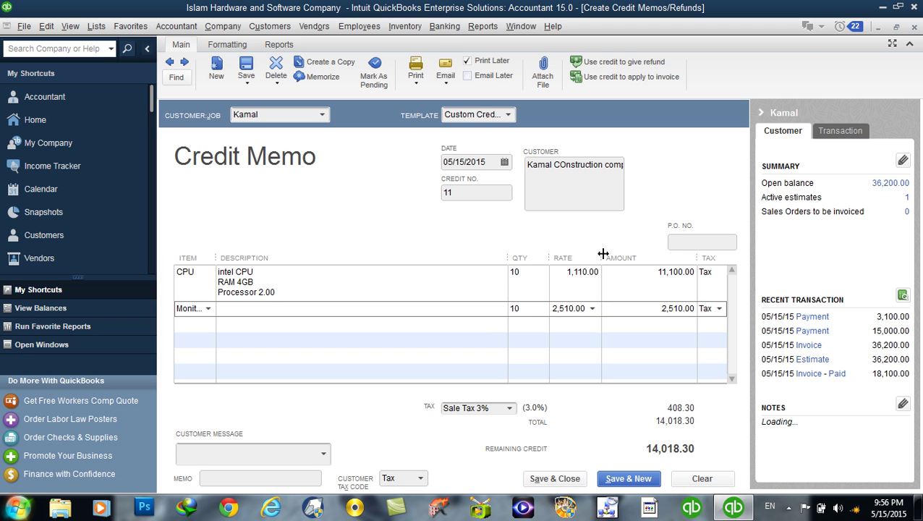
# Minimize the open windows to check the item quantities in the Item List, and return to the credit memo.
pyautogui.click(877, 26)
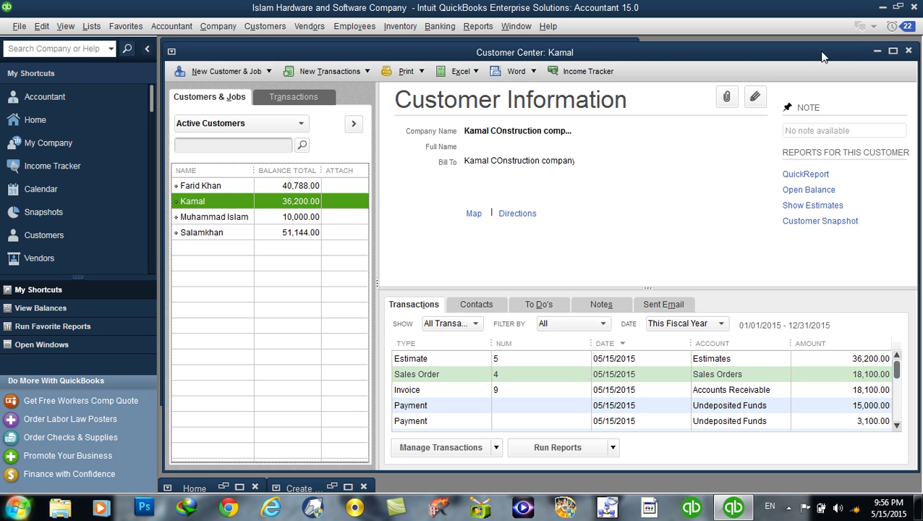
pyautogui.click(876, 51)
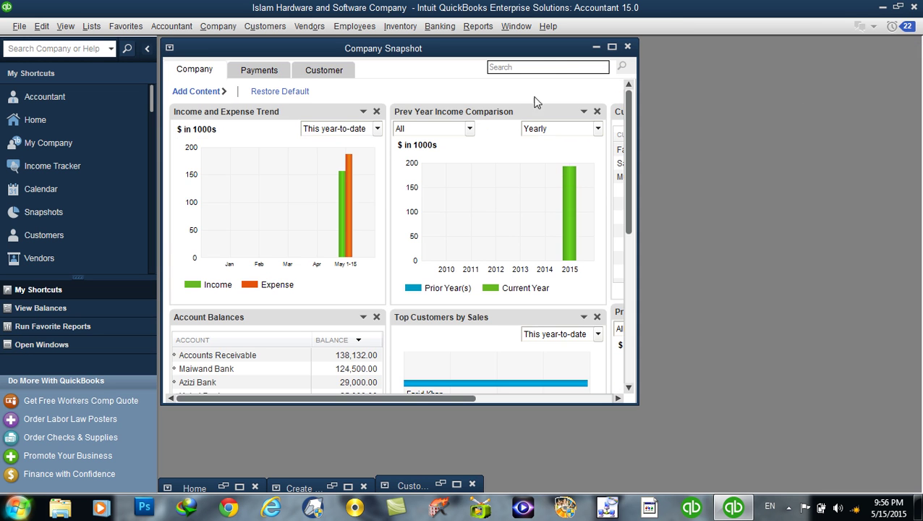
pyautogui.click(596, 47)
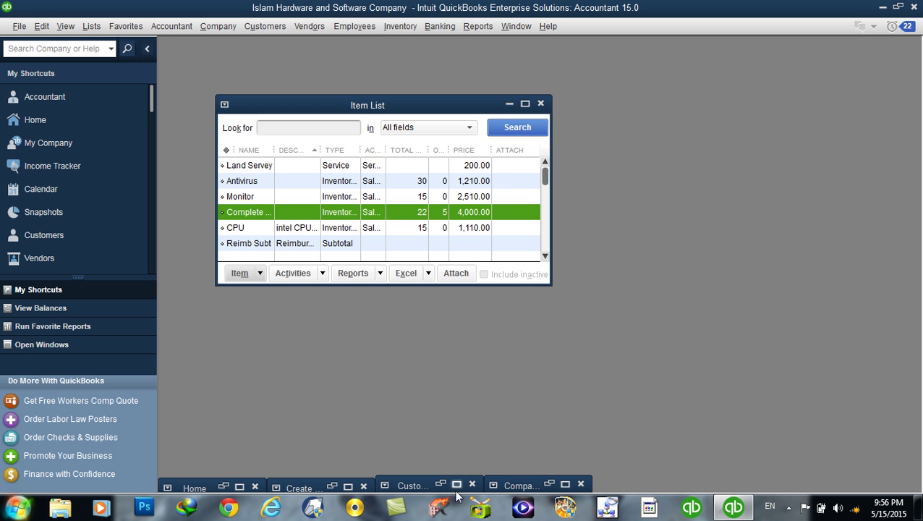
pyautogui.click(332, 487)
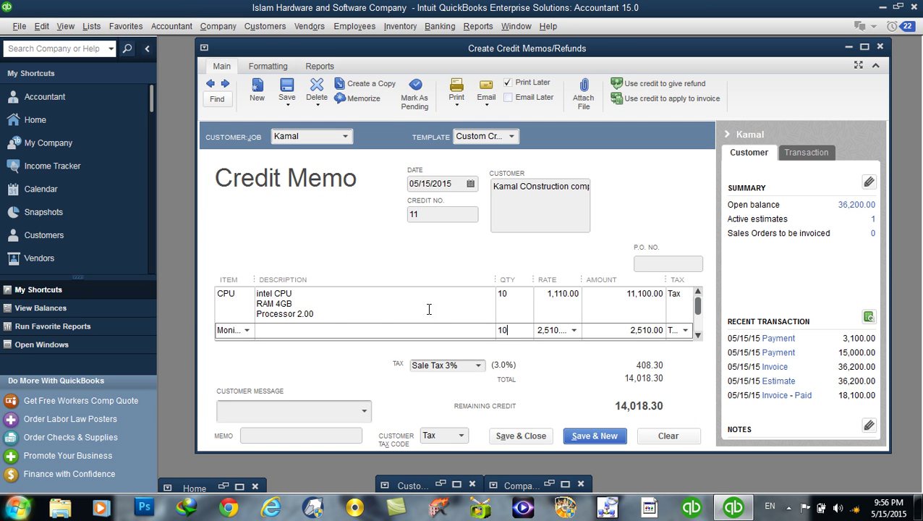
# Mark the CPU and Monitor lines of the credit memo as Non taxable and maximize its window.
pyautogui.click(675, 294)
pyautogui.click(684, 294)
pyautogui.click(679, 360)
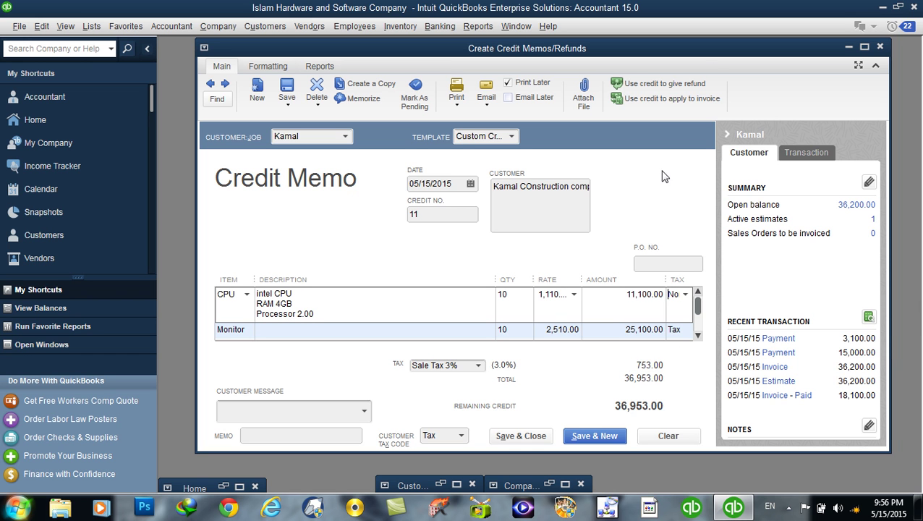
pyautogui.doubleClick(767, 50)
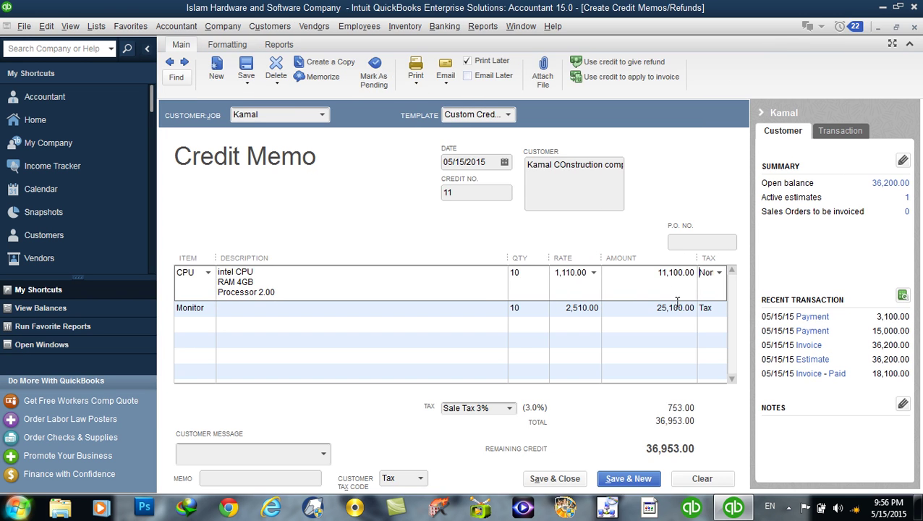
pyautogui.click(712, 309)
pyautogui.click(718, 308)
pyautogui.click(684, 371)
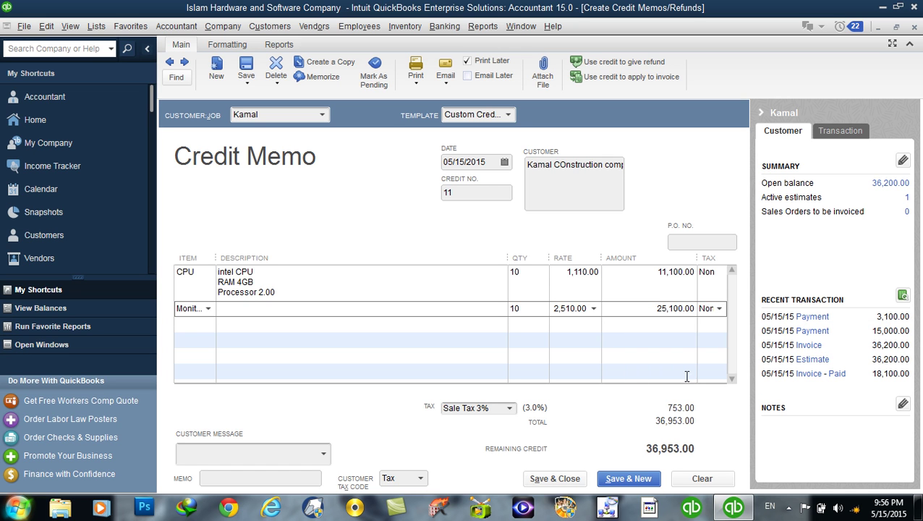
# Save and close the credit memo, ignoring all spelling suggestions, and apply its credit of 36,200.00 to invoice 10.
pyautogui.click(554, 479)
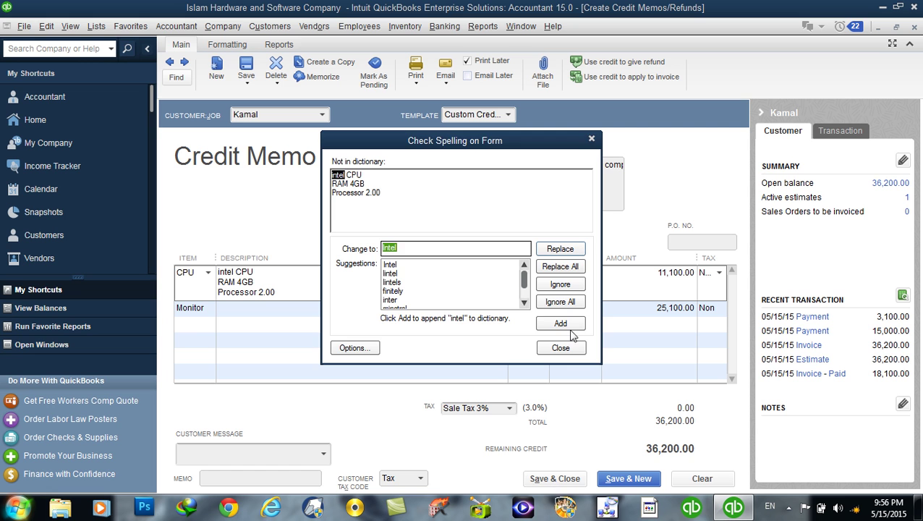
pyautogui.click(561, 304)
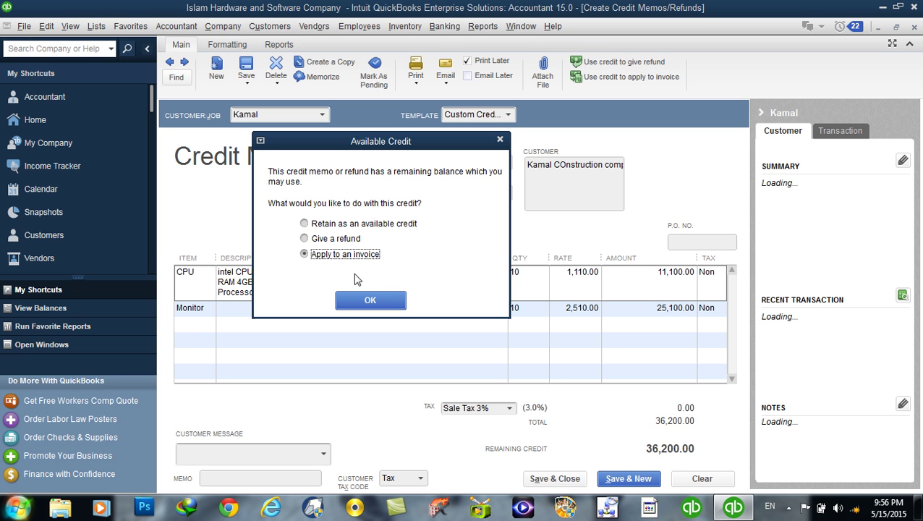
pyautogui.click(367, 302)
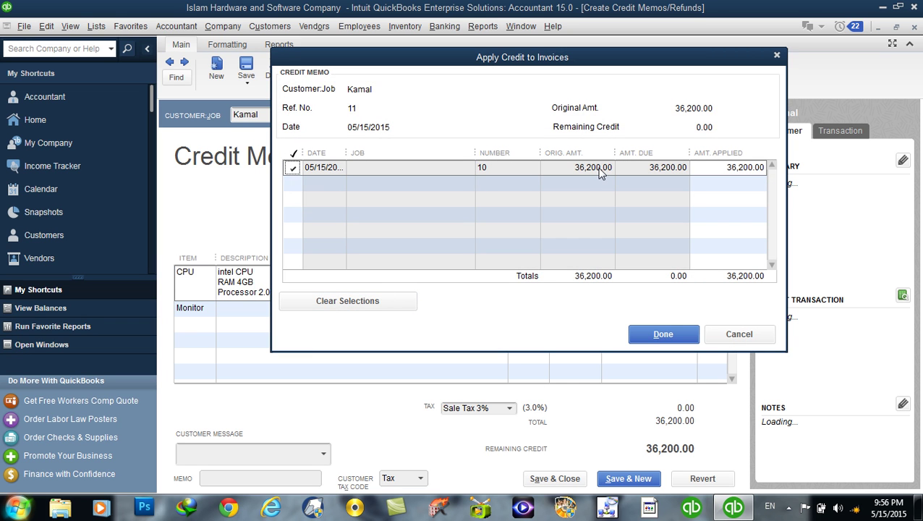
pyautogui.click(638, 337)
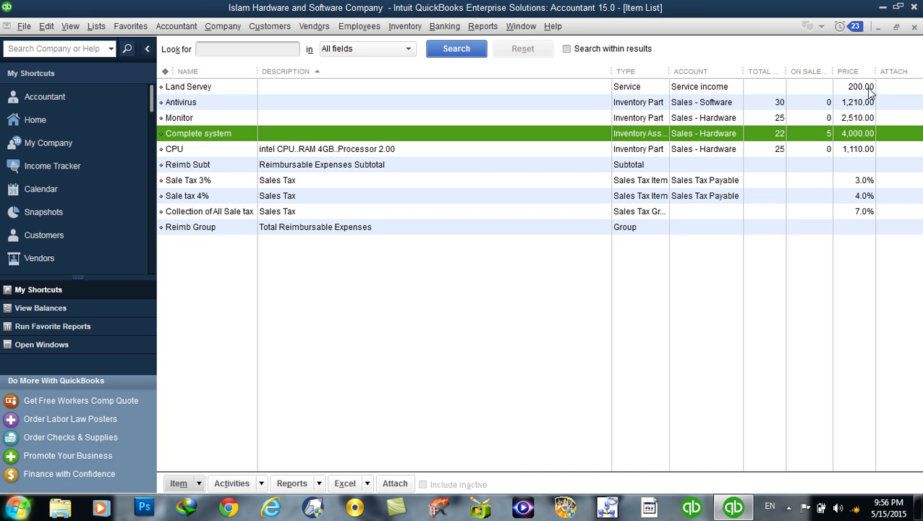
# Close the Item List and open the Customer Center to check the construction company customer's balance and transactions.
pyautogui.click(914, 27)
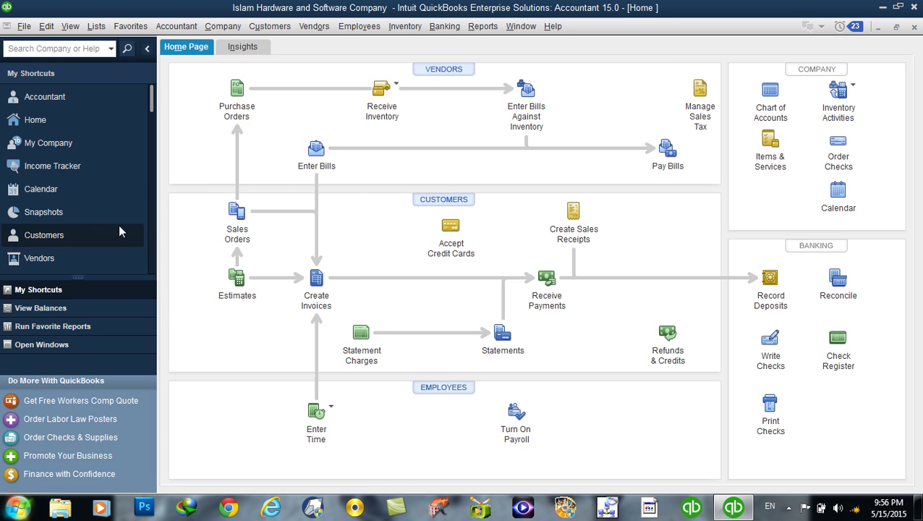
pyautogui.click(65, 235)
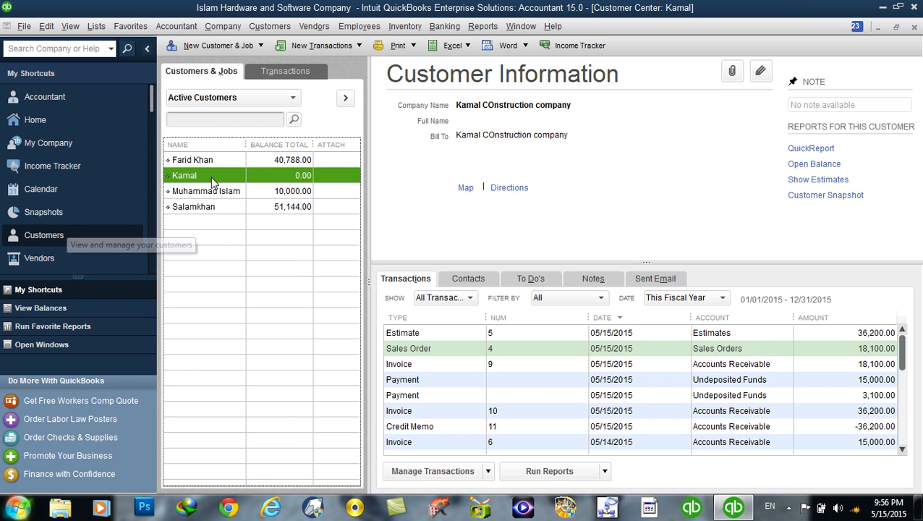